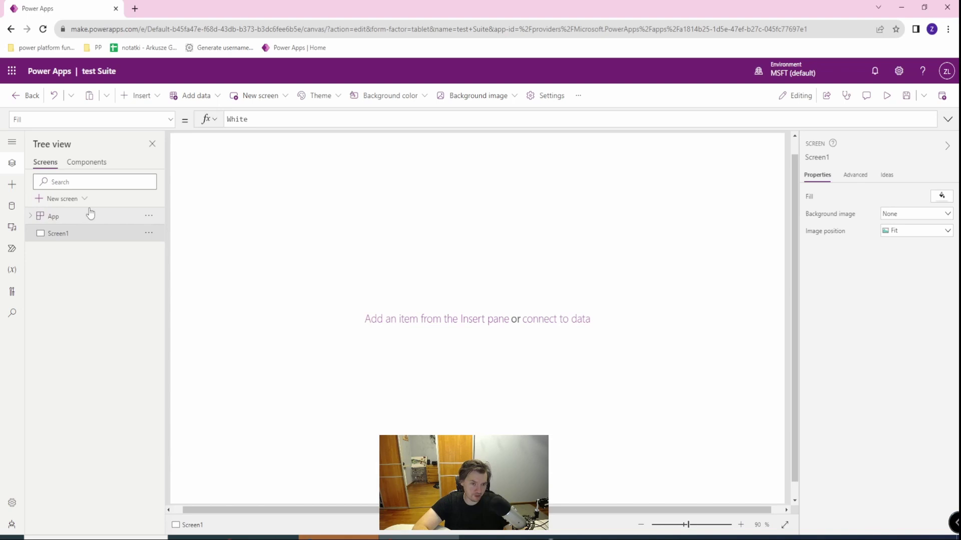
# - Insert a blank container and position it at X 0 and Y 0
pyautogui.click(142, 96)
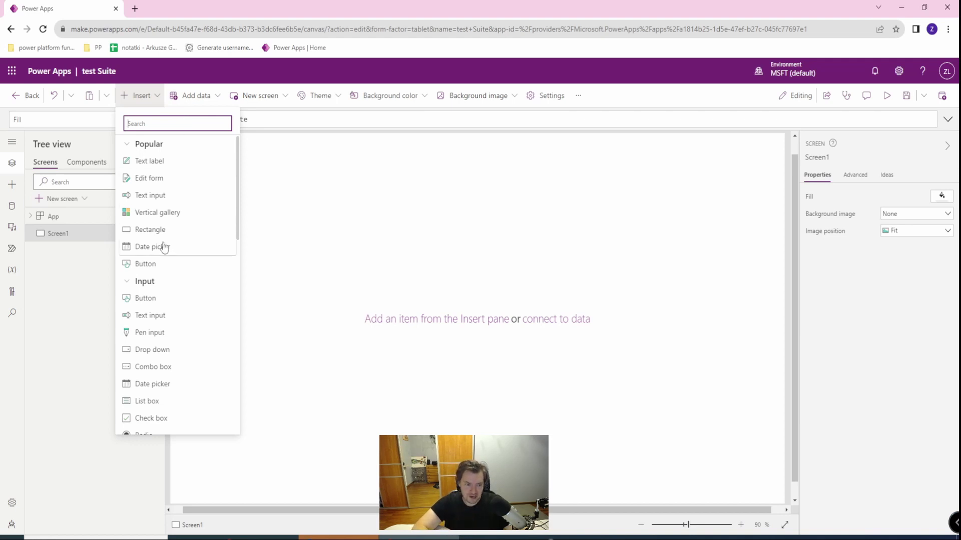
pyautogui.scroll(-5, 162, 248)
pyautogui.scroll(-2, 142, 363)
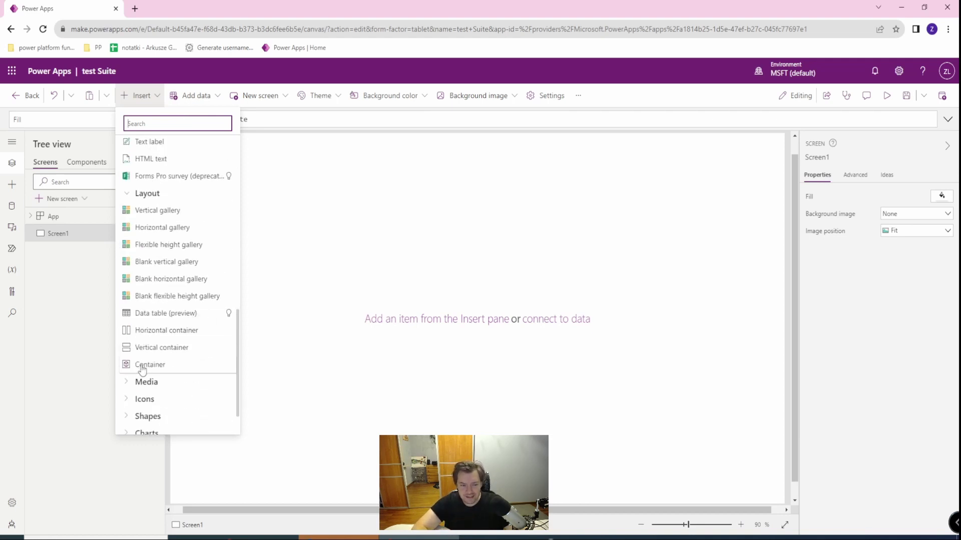
pyautogui.click(142, 330)
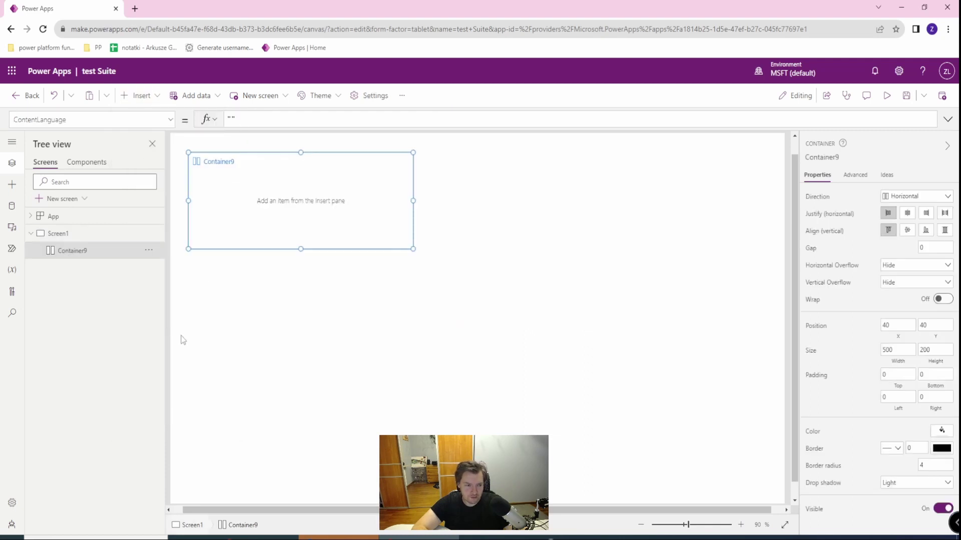
pyautogui.moveTo(889, 326); pyautogui.dragTo(817, 331)
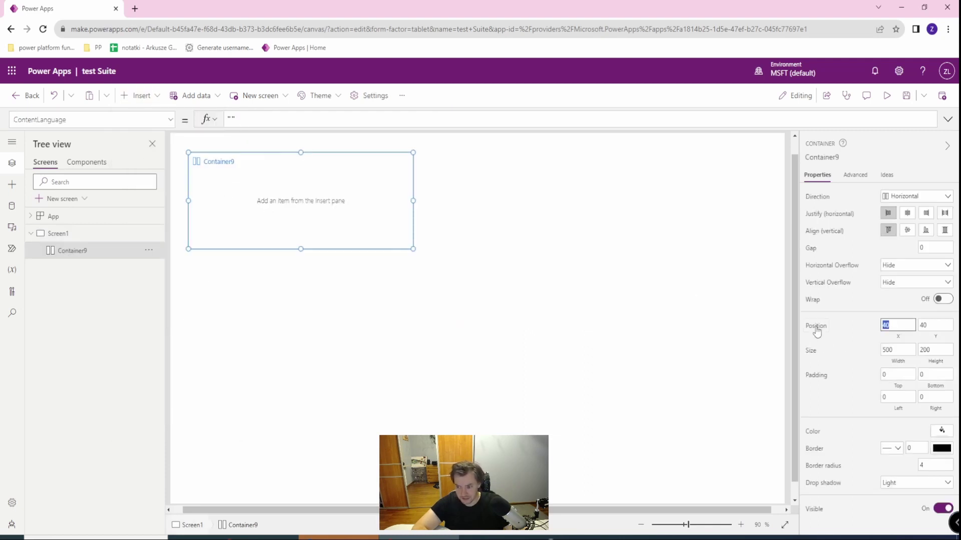
pyautogui.write('0')
pyautogui.press('Tab')
pyautogui.write('0')
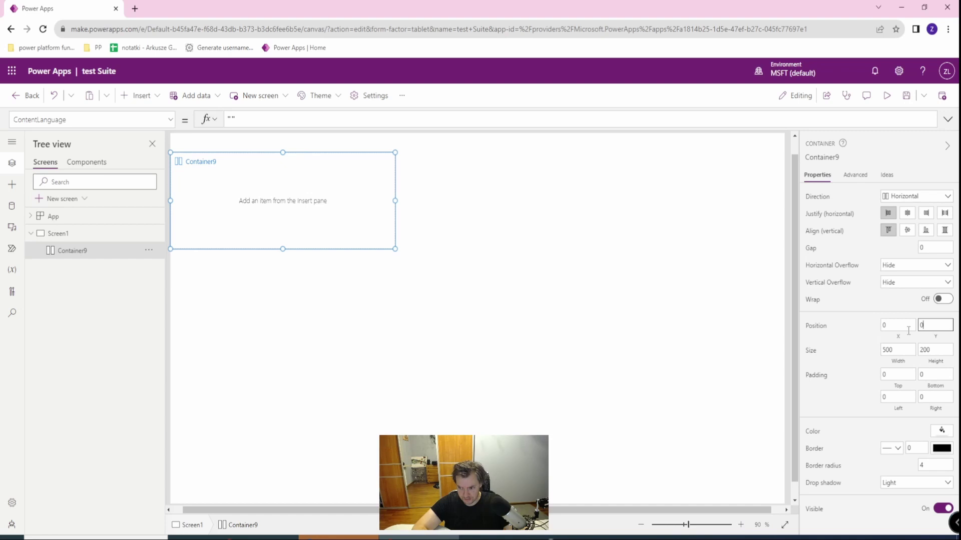
pyautogui.click(863, 345)
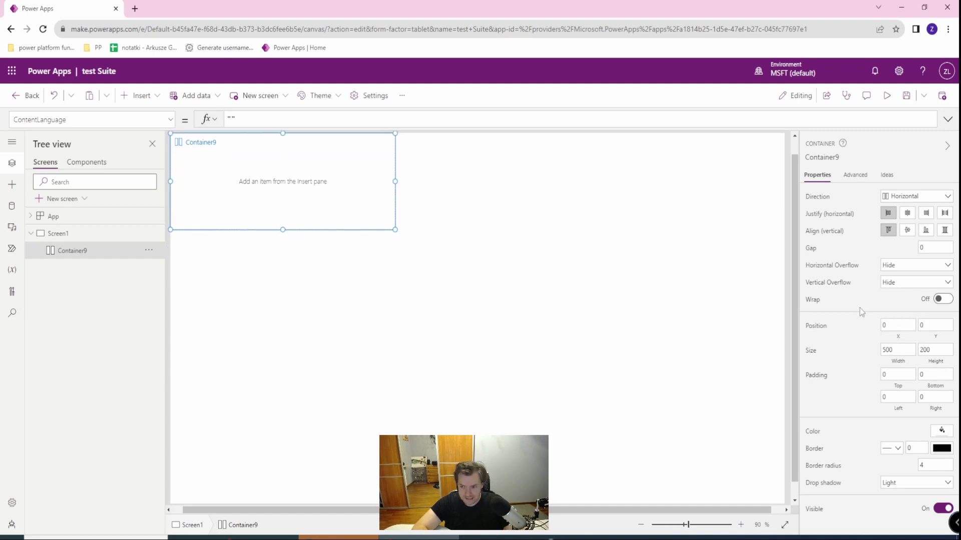
# - Set the container's Width to Parent.Width and Height to Parent.Height
pyautogui.click(893, 359)
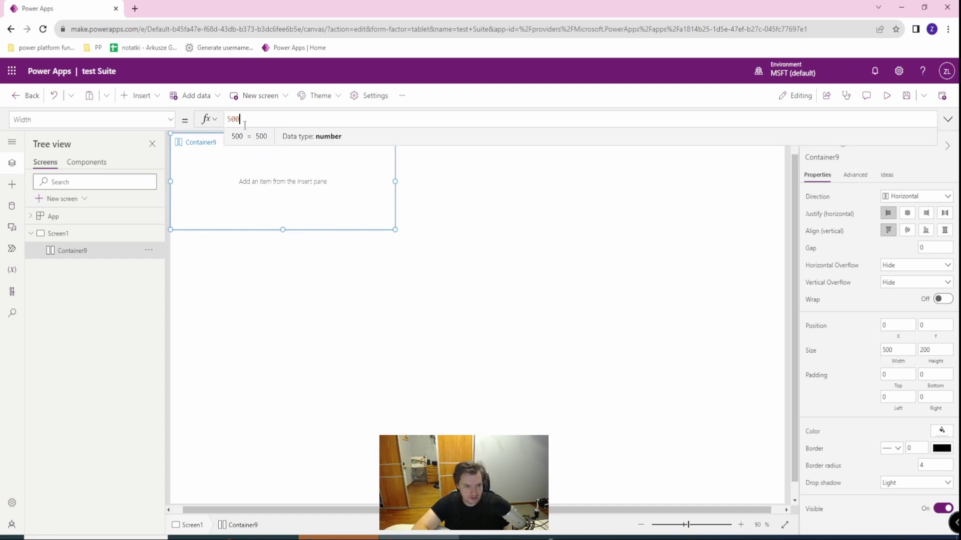
pyautogui.press('BackSpace')
pyautogui.press('BackSpace')
pyautogui.press('BackSpace')
pyautogui.write('Parent')
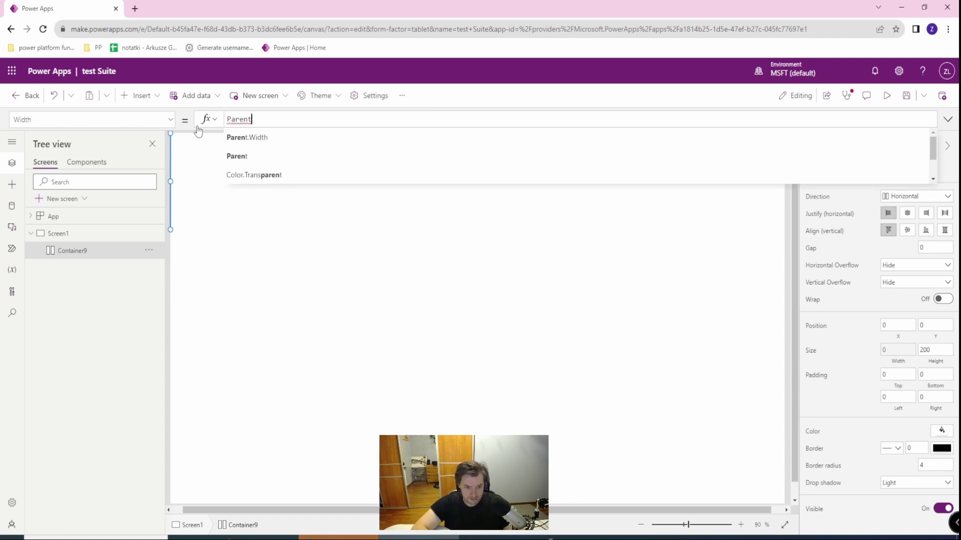
pyautogui.write('.Height')
pyautogui.click(934, 365)
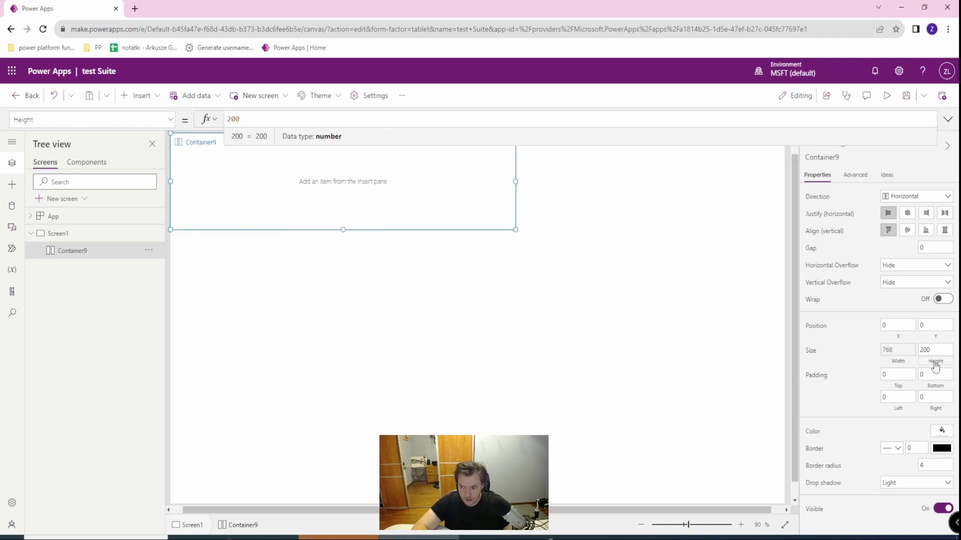
pyautogui.moveTo(245, 120); pyautogui.dragTo(203, 119)
pyautogui.press('BackSpace')
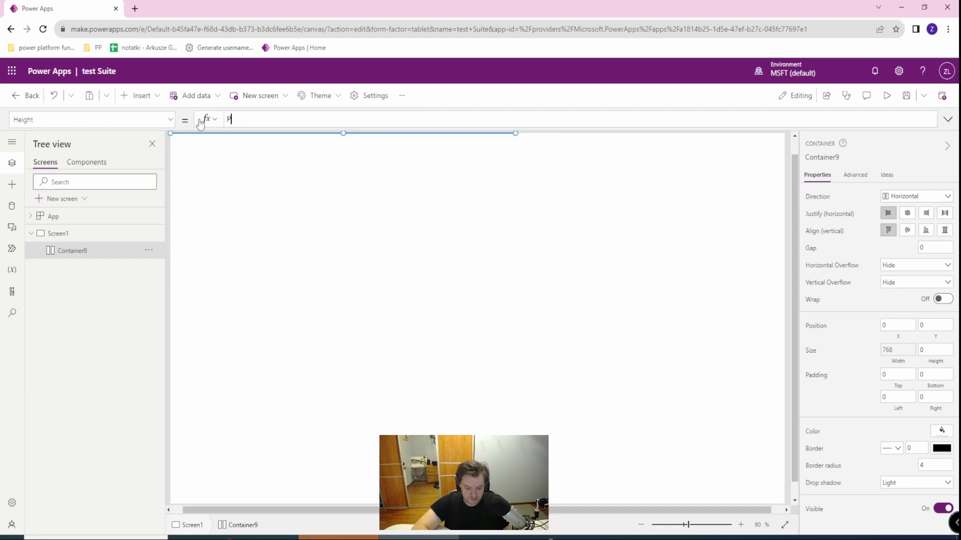
pyautogui.write('Parant')
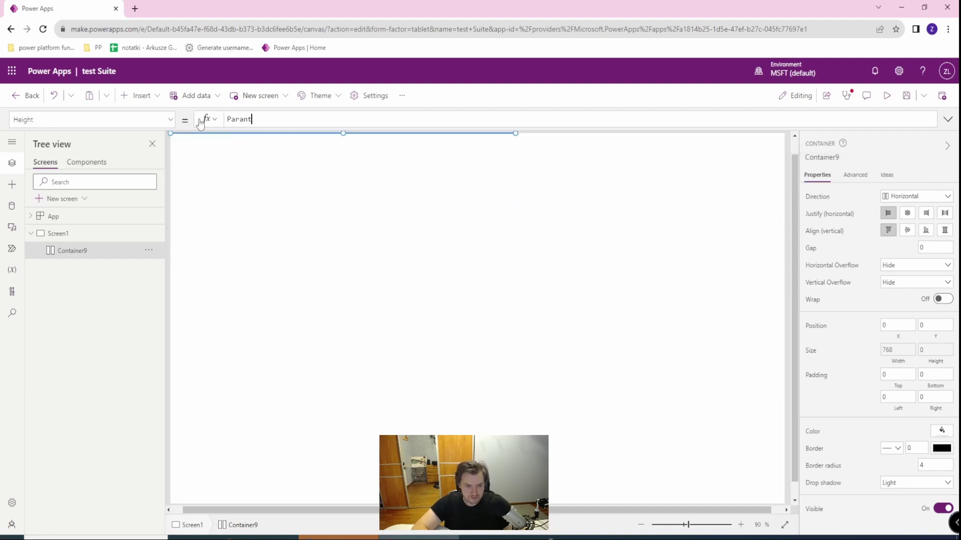
pyautogui.press('BackSpace')
pyautogui.press('BackSpace')
pyautogui.press('BackSpace')
pyautogui.write('ent')
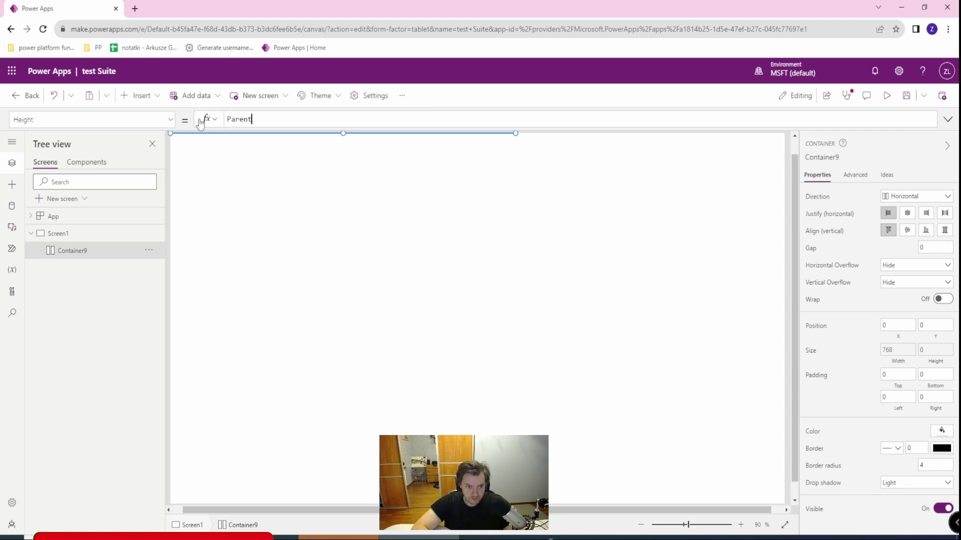
pyautogui.write('.')
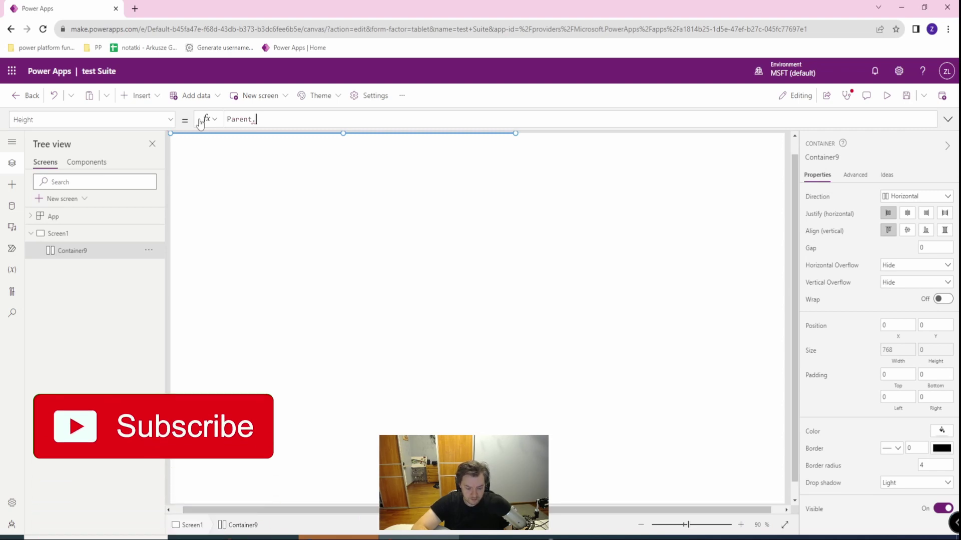
pyautogui.click(236, 137)
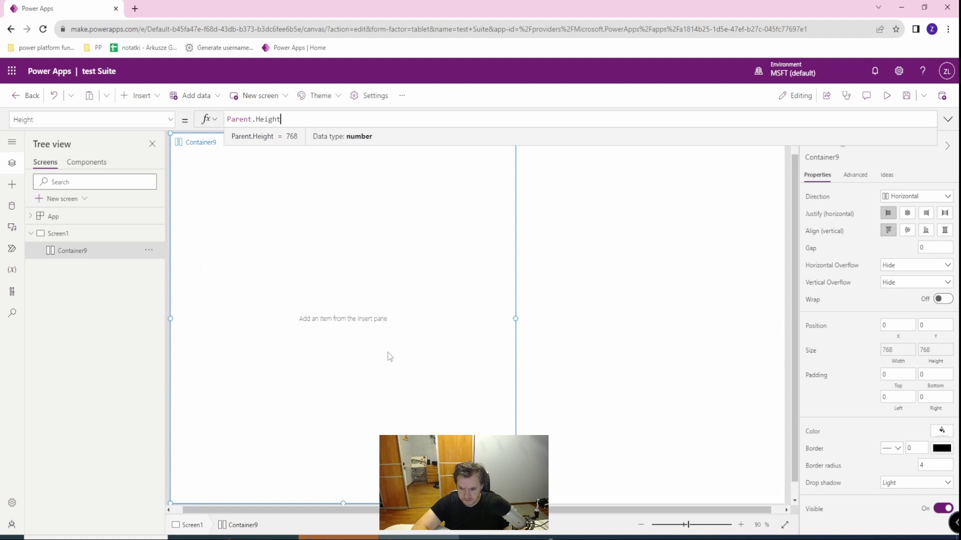
pyautogui.click(897, 363)
pyautogui.doubleClick(266, 119)
pyautogui.press('BackSpace')
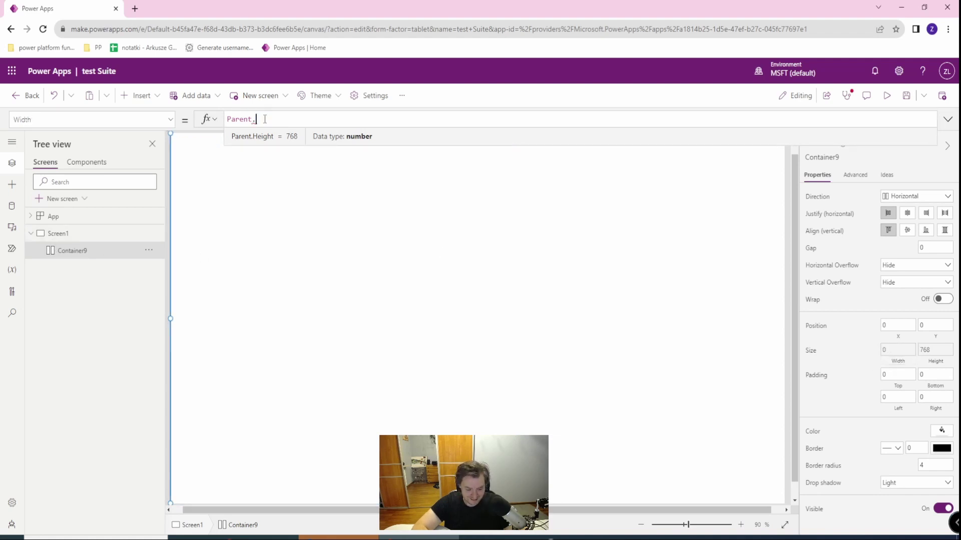
pyautogui.write('Width')
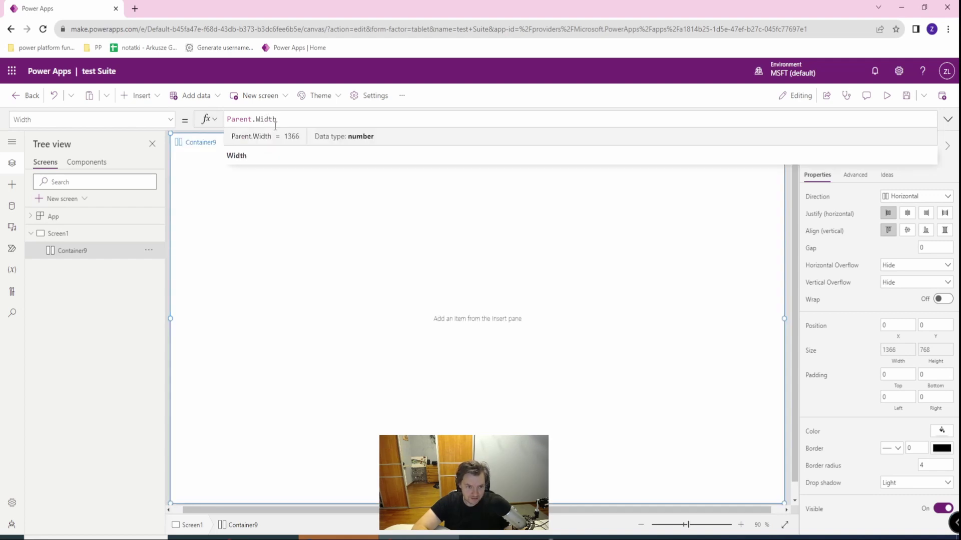
pyautogui.click(255, 156)
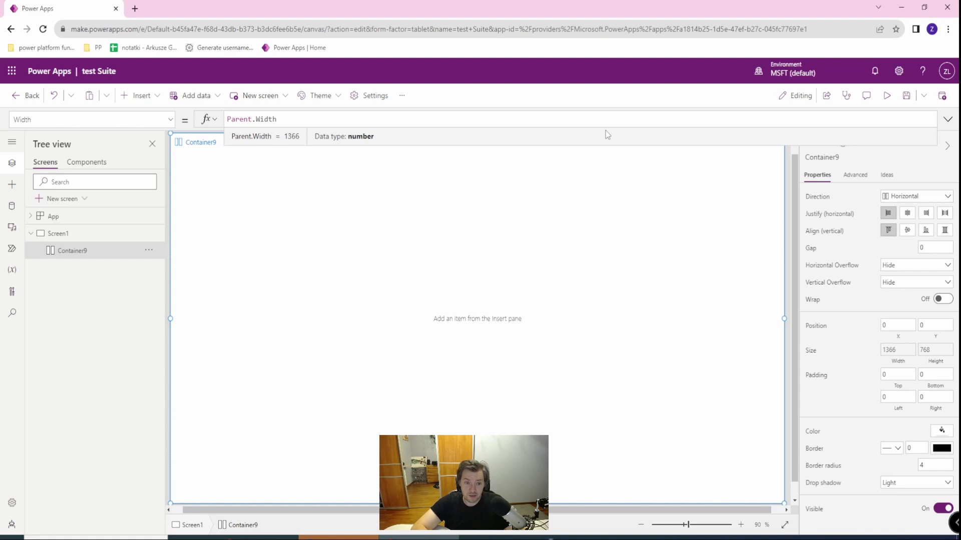
# - Add a vertical gallery bound to Boardgames into Container9 and select its first-row image
pyautogui.click(160, 95)
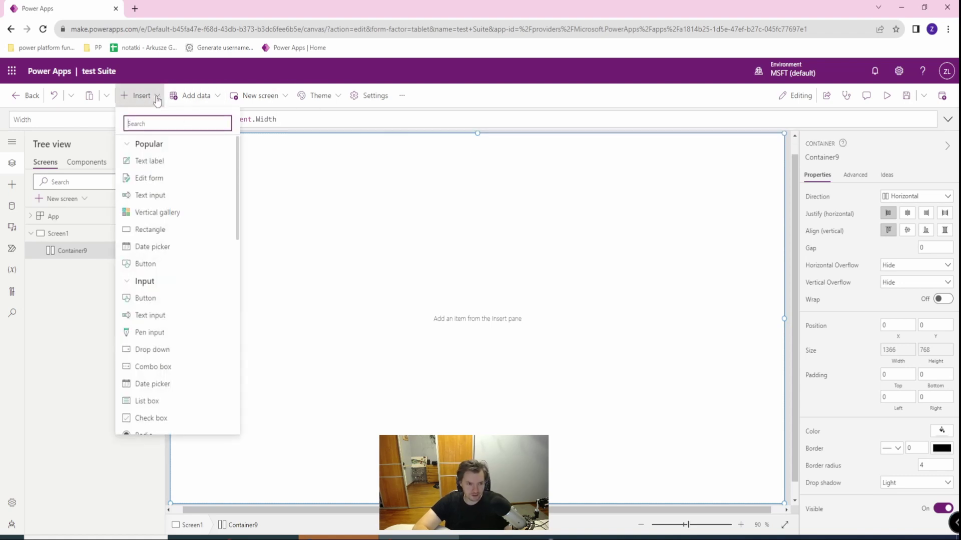
pyautogui.click(143, 220)
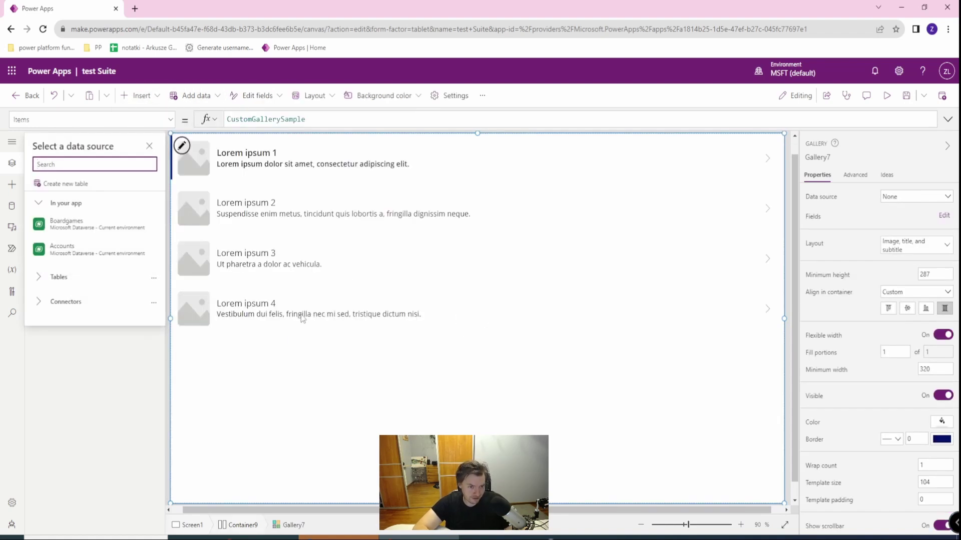
pyautogui.click(60, 222)
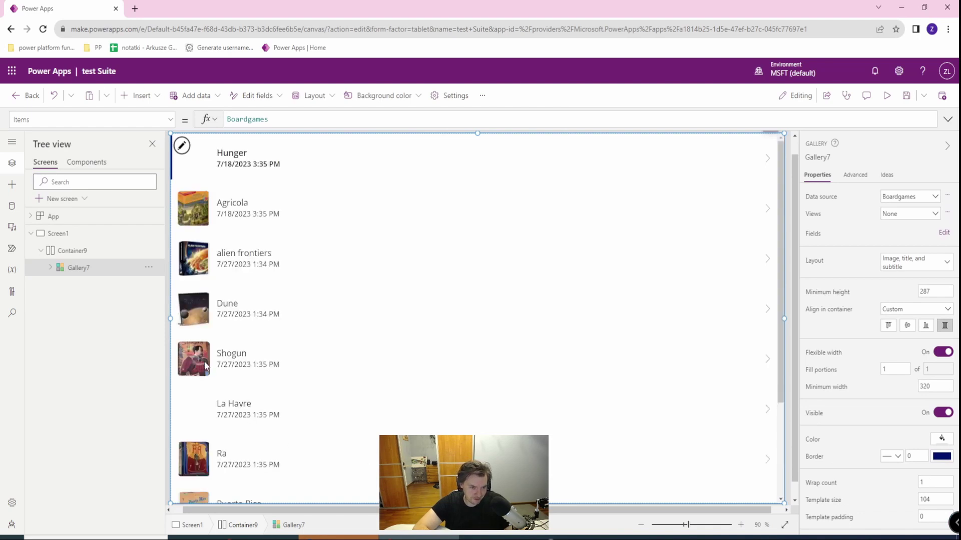
pyautogui.click(204, 164)
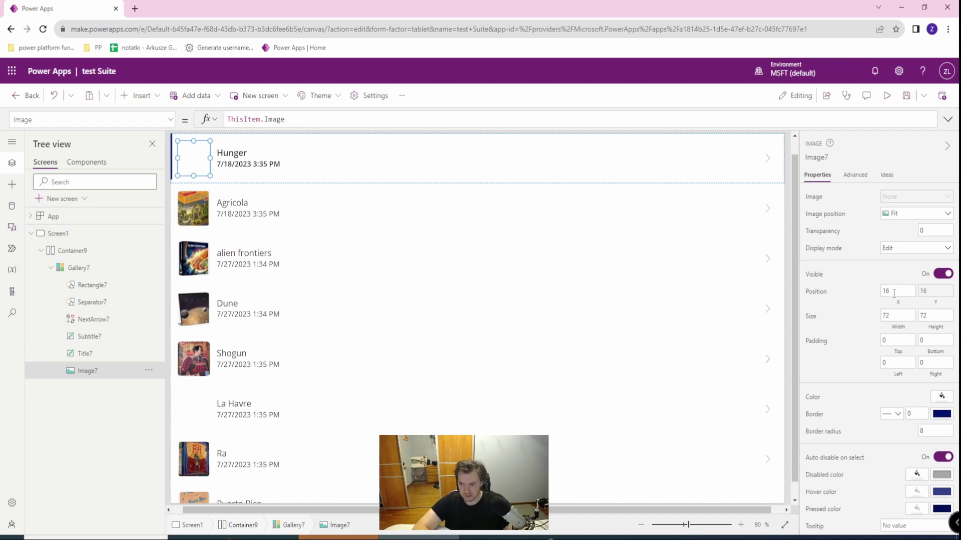
# - Move the gallery row's picture to horizontal position 1366
pyautogui.click(72, 251)
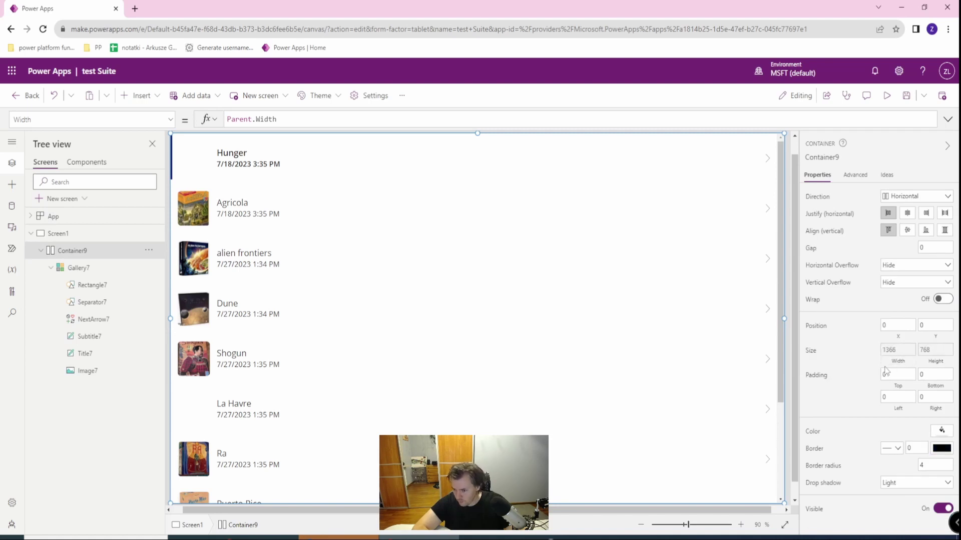
pyautogui.click(87, 371)
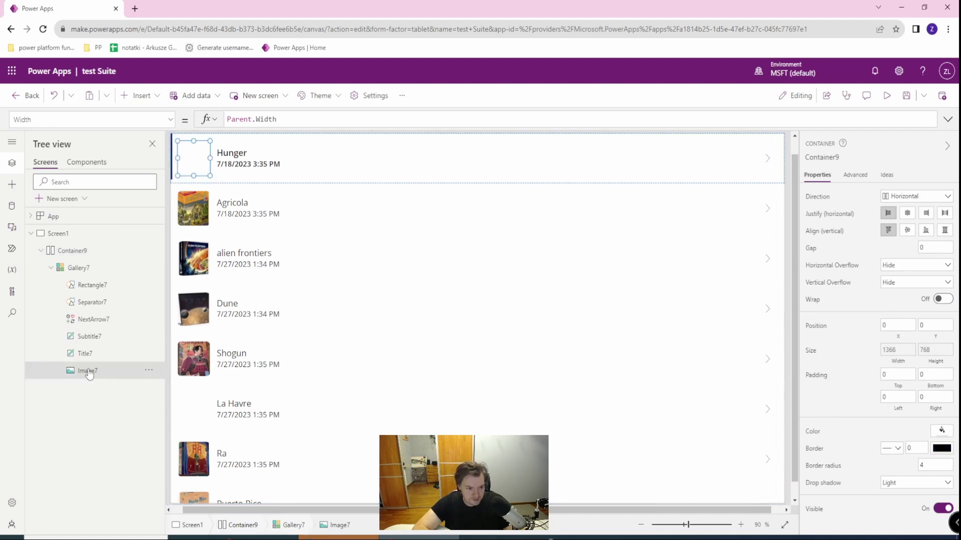
pyautogui.doubleClick(896, 293)
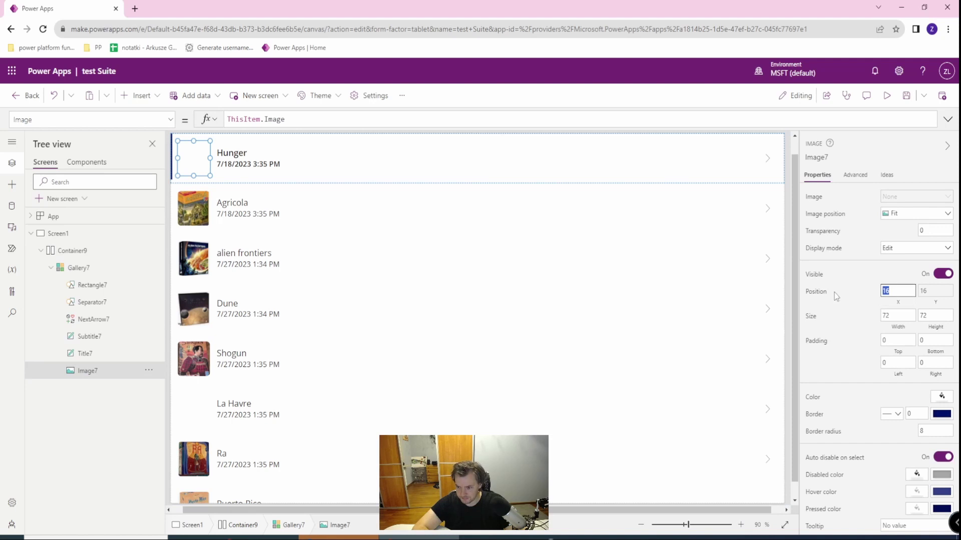
pyautogui.press('BackSpace')
pyautogui.write('13')
pyautogui.press('Return')
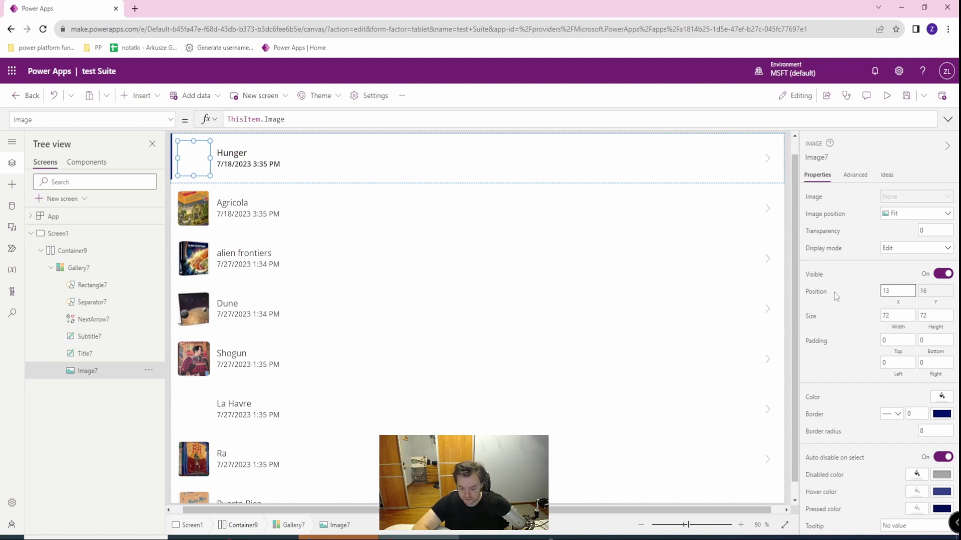
pyautogui.write('66')
pyautogui.press('Return')
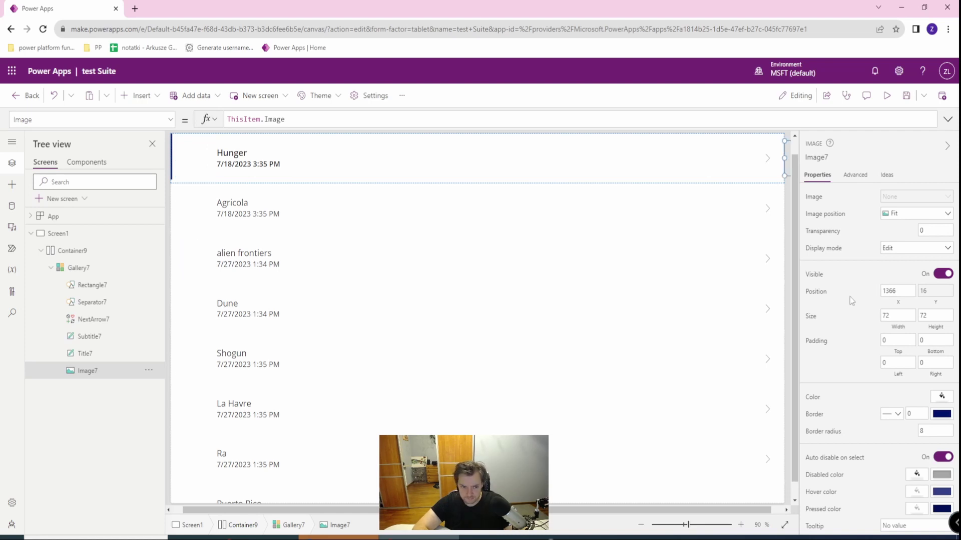
pyautogui.moveTo(668, 511); pyautogui.dragTo(681, 514)
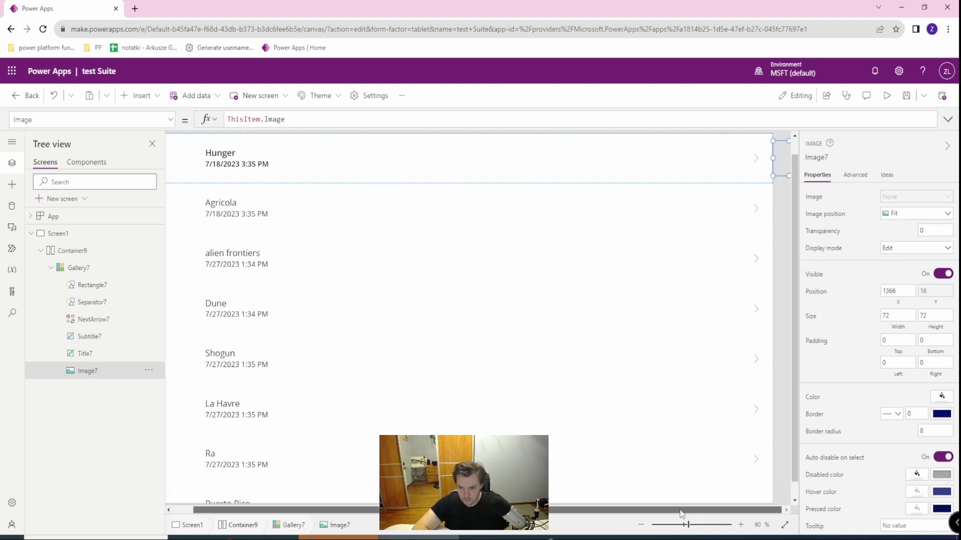
# - Set Container9's horizontal and vertical overflow both to Scroll
pyautogui.click(68, 253)
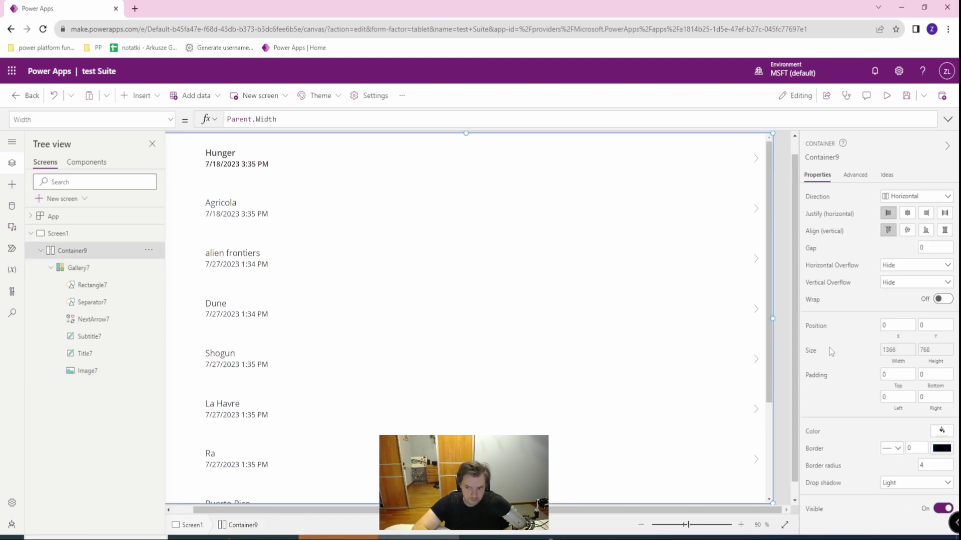
pyautogui.click(899, 269)
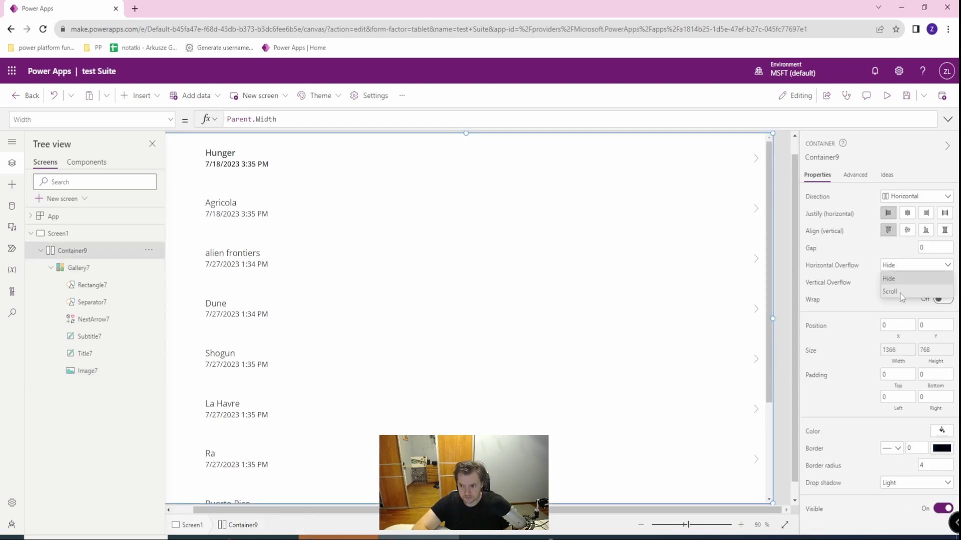
pyautogui.click(894, 292)
pyautogui.click(892, 288)
pyautogui.click(895, 309)
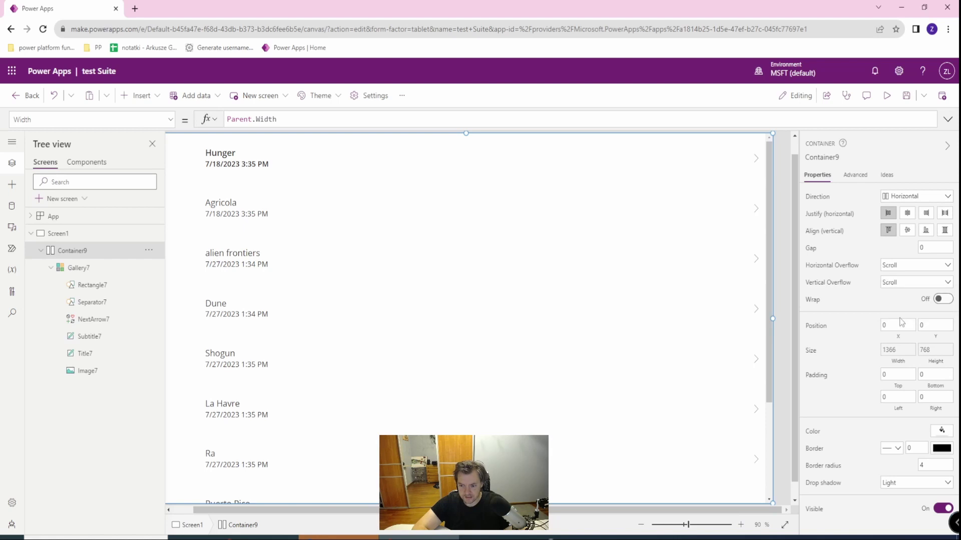
pyautogui.click(893, 99)
pyautogui.scroll(-3, 446, 348)
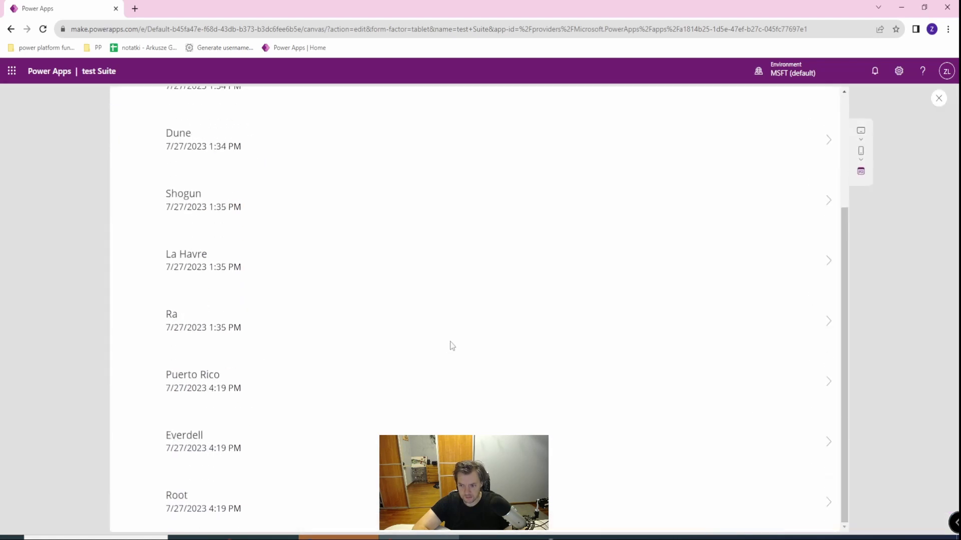
pyautogui.scroll(3, 446, 348)
pyautogui.scroll(-3, 479, 310)
pyautogui.scroll(3, 479, 310)
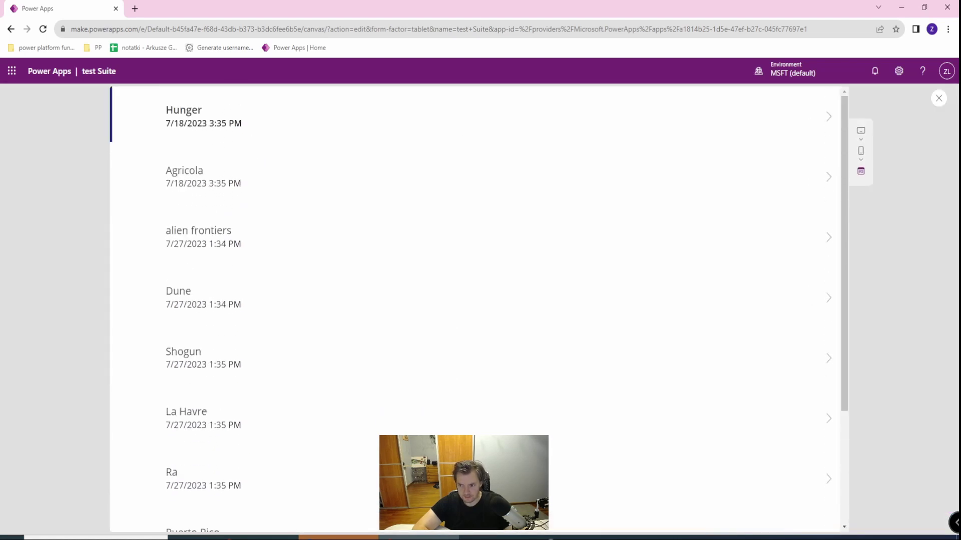
pyautogui.click(524, 289)
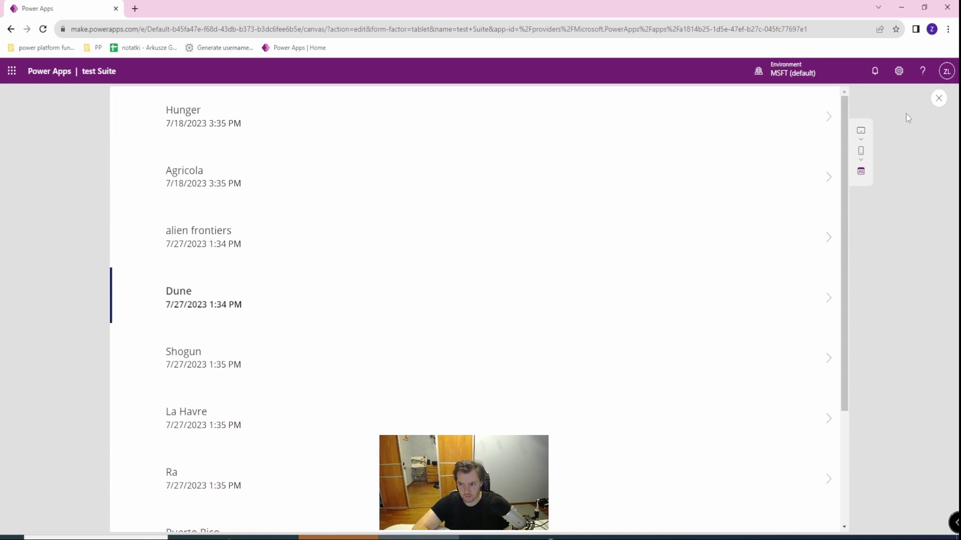
pyautogui.click(940, 98)
pyautogui.click(573, 348)
pyautogui.click(78, 267)
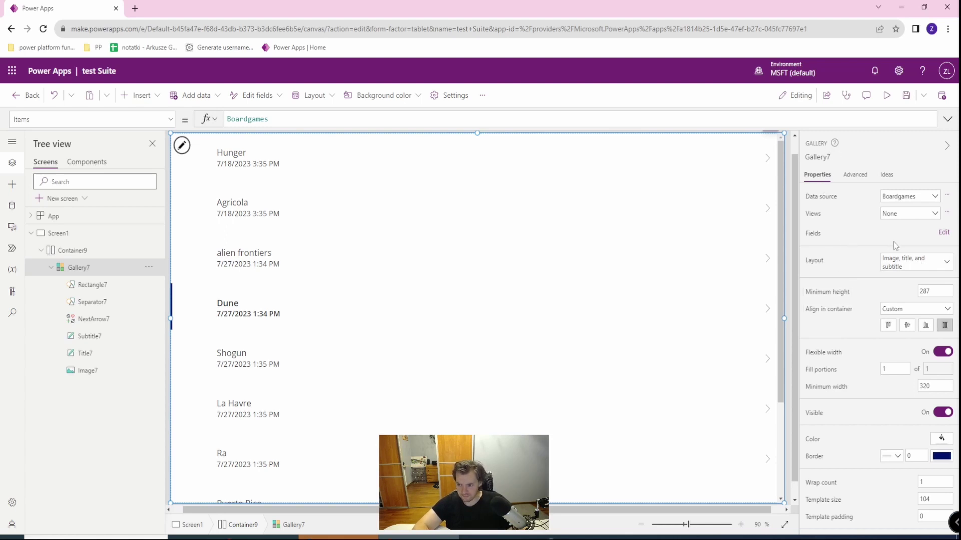
# - Replace Gallery7's minimum width of 320 with the formula Parent.Width+50
pyautogui.click(845, 390)
pyautogui.click(248, 119)
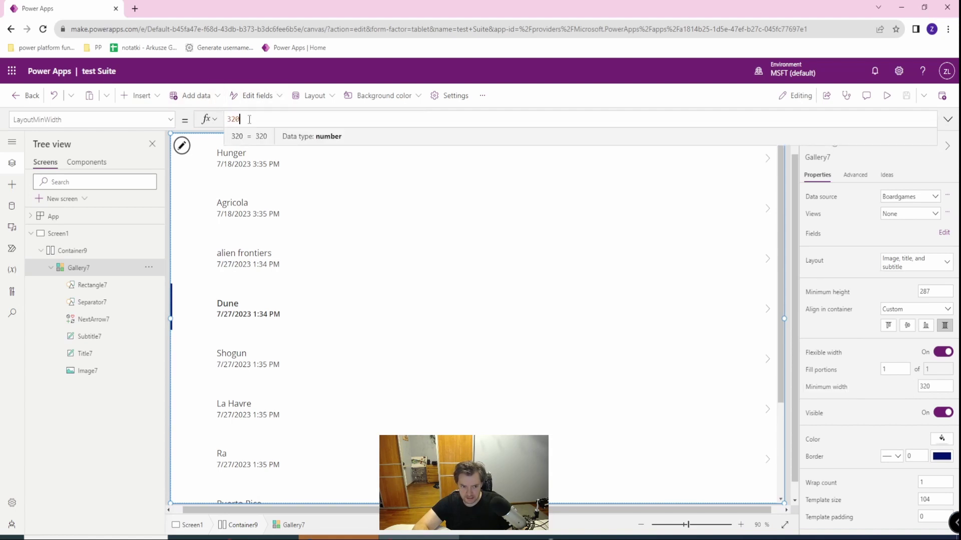
pyautogui.hotkey('ctrl', 'a')
pyautogui.press('BackSpace')
pyautogui.write('Pare')
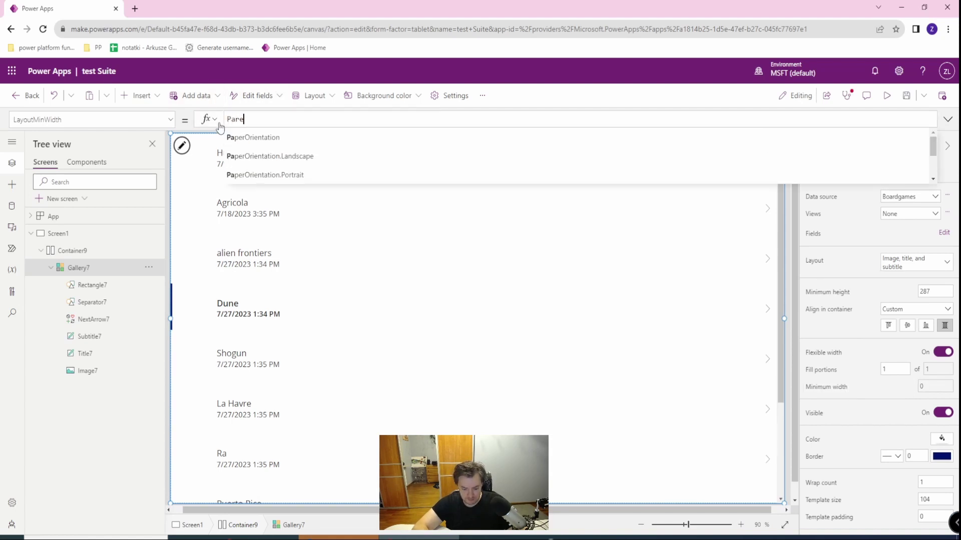
pyautogui.write('nt.')
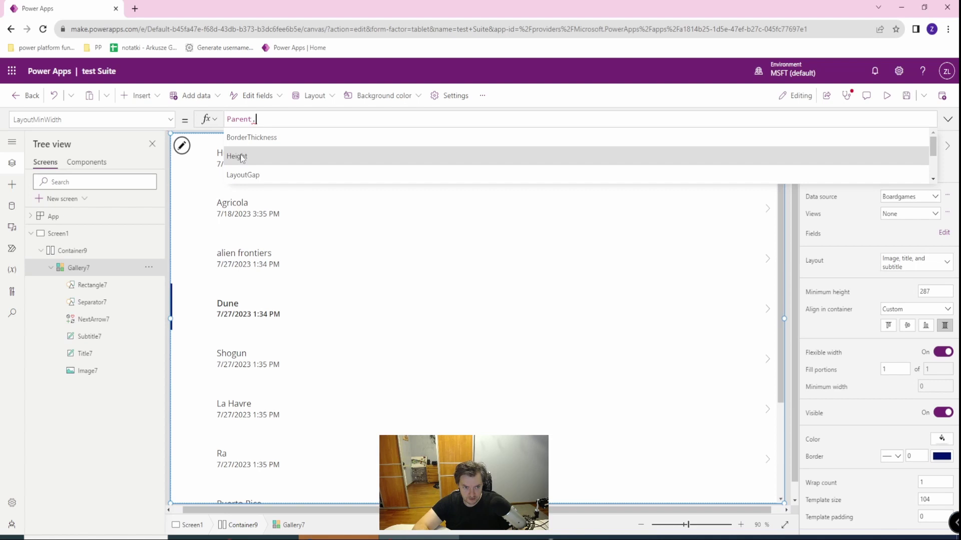
pyautogui.write('W')
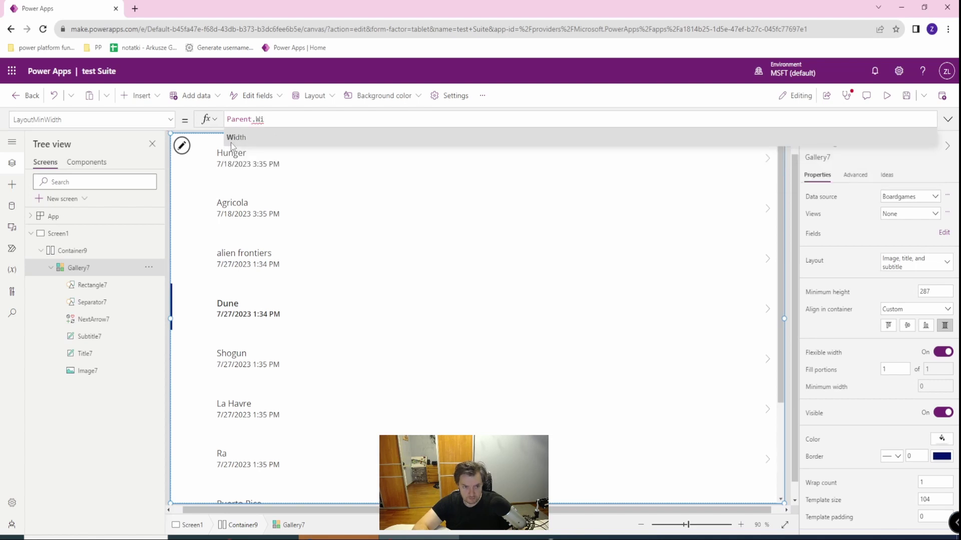
pyautogui.write('i')
pyautogui.click(231, 143)
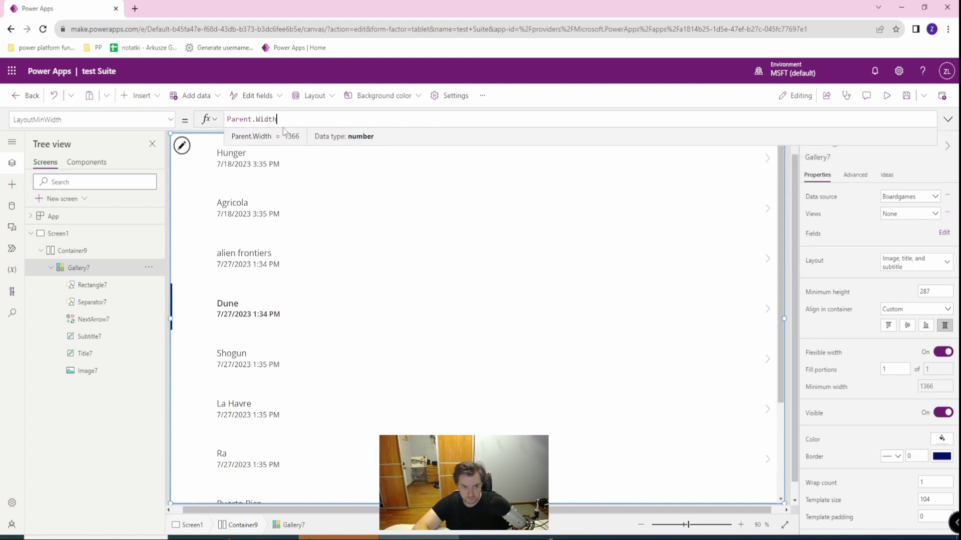
pyautogui.write('+50')
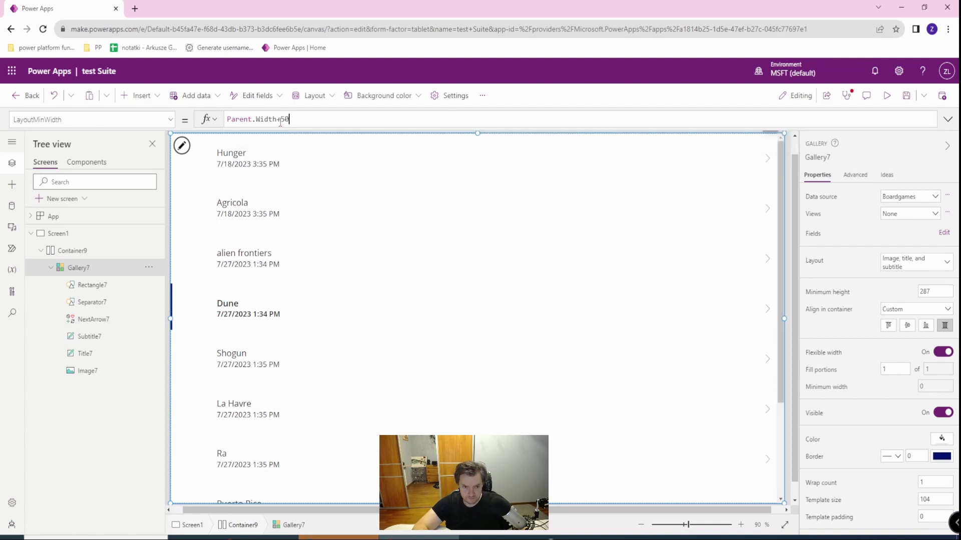
pyautogui.click(887, 96)
pyautogui.scroll(-2, 473, 334)
pyautogui.moveTo(474, 529); pyautogui.dragTo(639, 518)
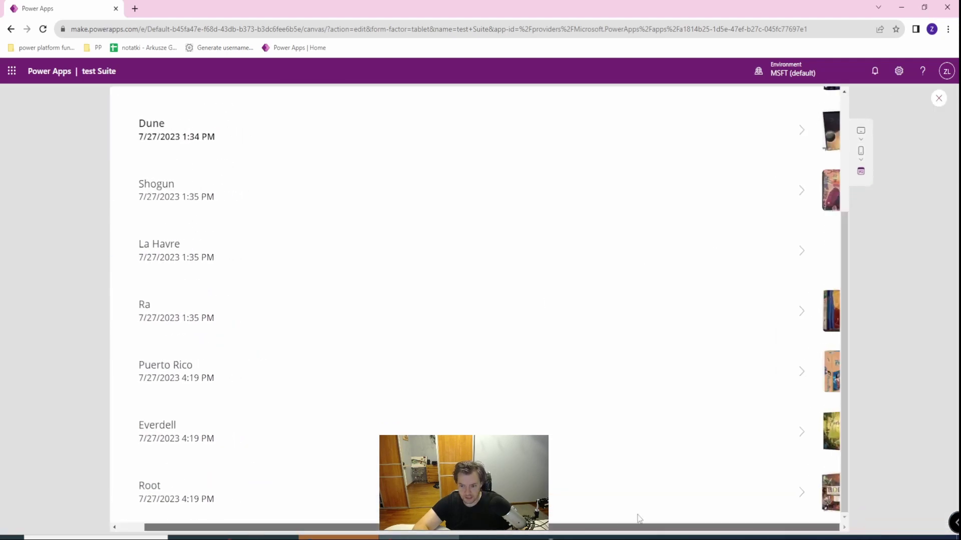
pyautogui.moveTo(566, 518)
pyautogui.mouseDown()
pyautogui.moveTo(280, 523)
pyautogui.moveTo(562, 532)
pyautogui.mouseUp()
pyautogui.moveTo(821, 530)
pyautogui.mouseDown()
pyautogui.moveTo(245, 533)
pyautogui.moveTo(644, 531)
pyautogui.mouseUp()
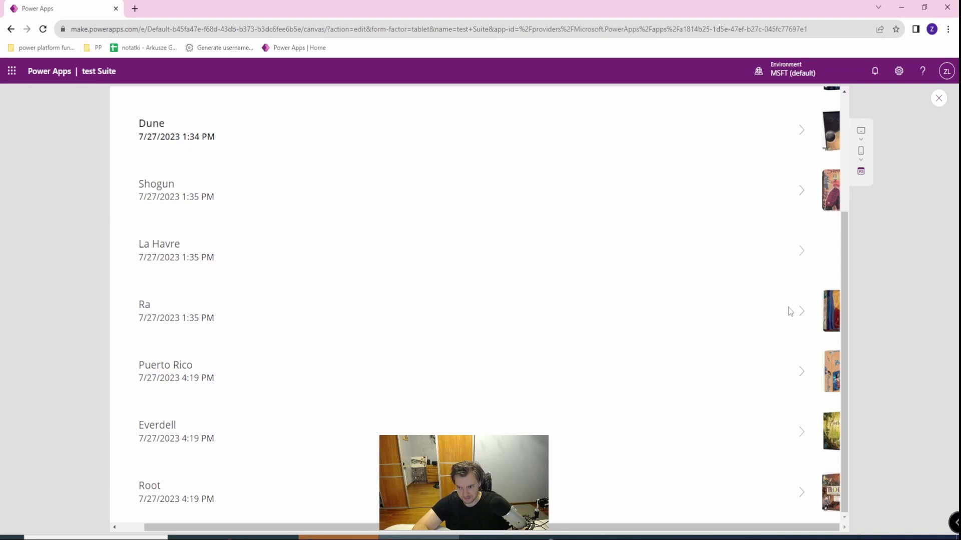
pyautogui.scroll(2, 812, 329)
pyautogui.scroll(-2, 812, 329)
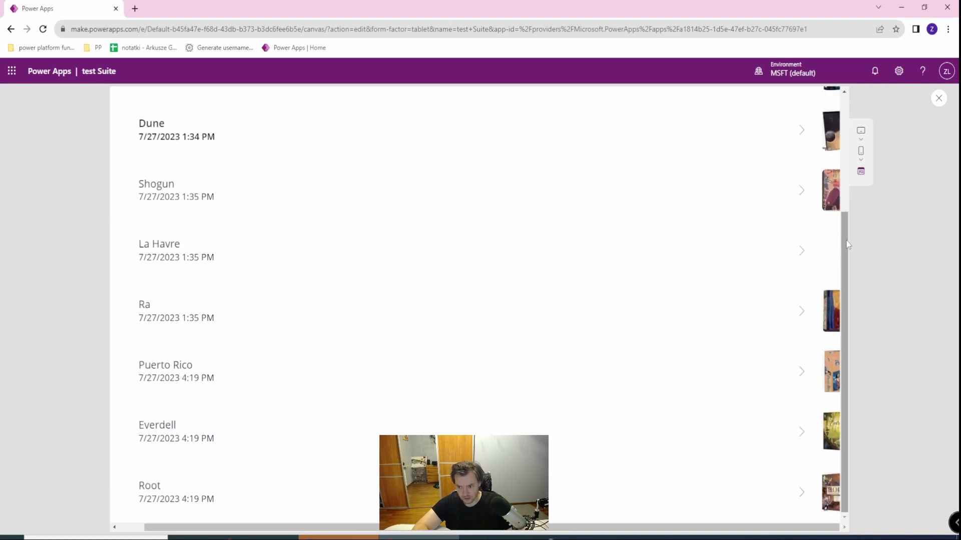
pyautogui.scroll(2, 849, 250)
pyautogui.scroll(-2, 863, 259)
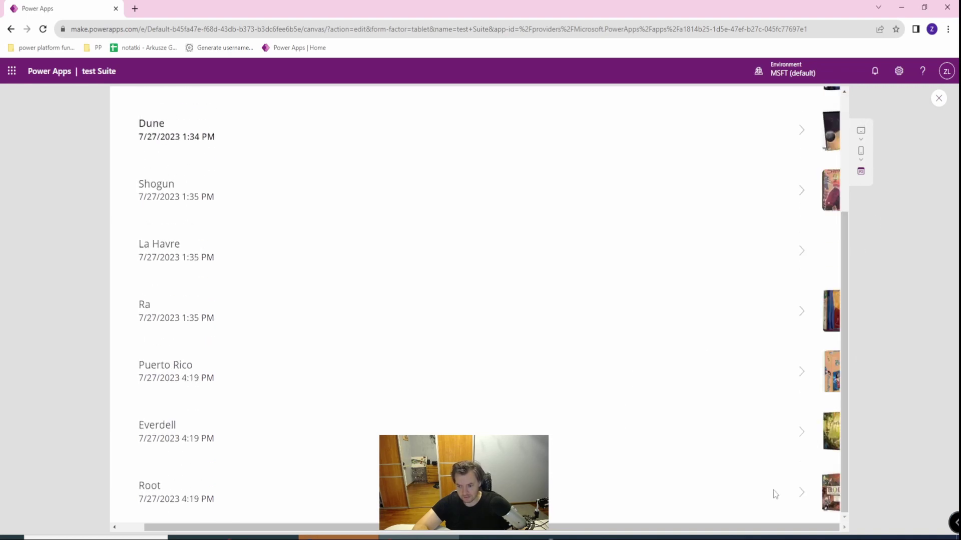
pyautogui.moveTo(771, 529); pyautogui.dragTo(236, 519)
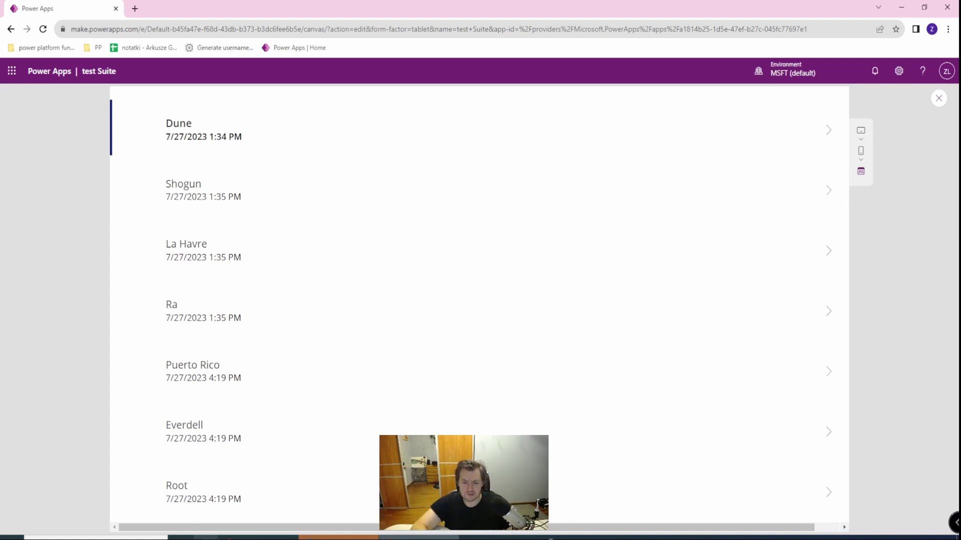
pyautogui.moveTo(257, 529); pyautogui.dragTo(752, 335)
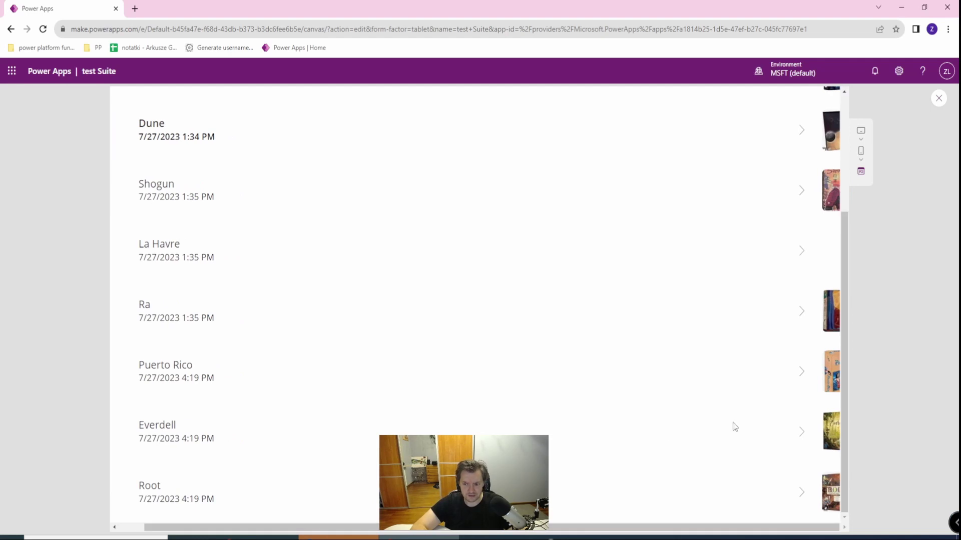
pyautogui.moveTo(743, 527); pyautogui.dragTo(312, 530)
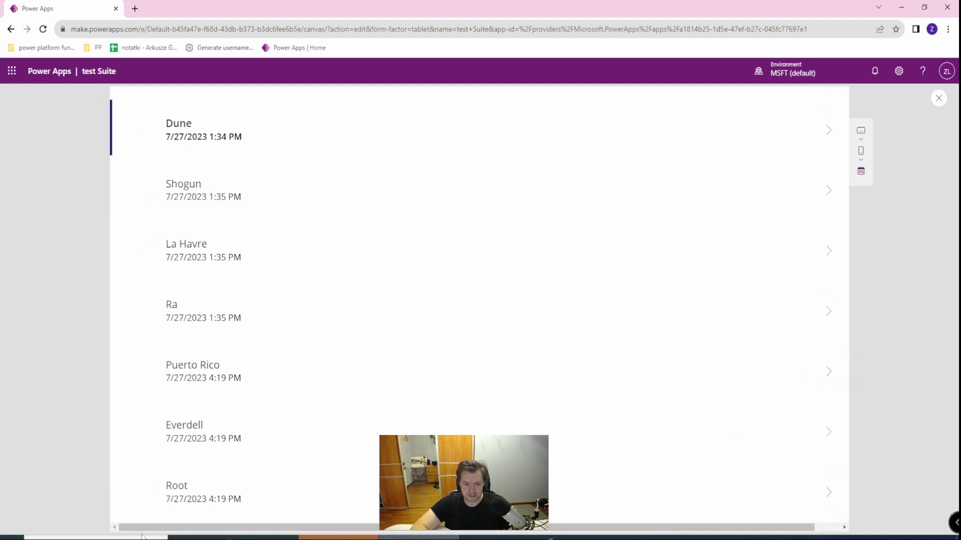
pyautogui.click(938, 99)
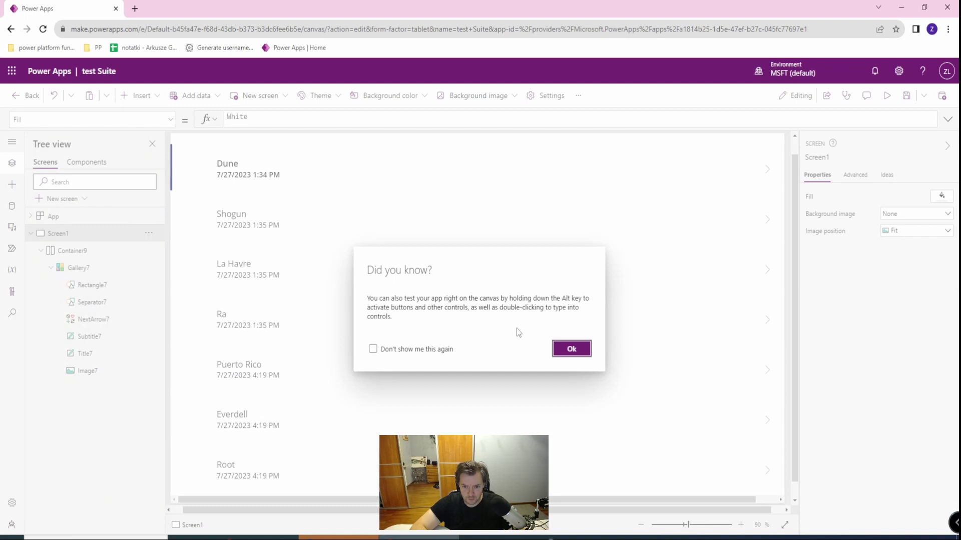
# - Dismiss the tip dialog, select Gallery7, and save the app
pyautogui.click(560, 349)
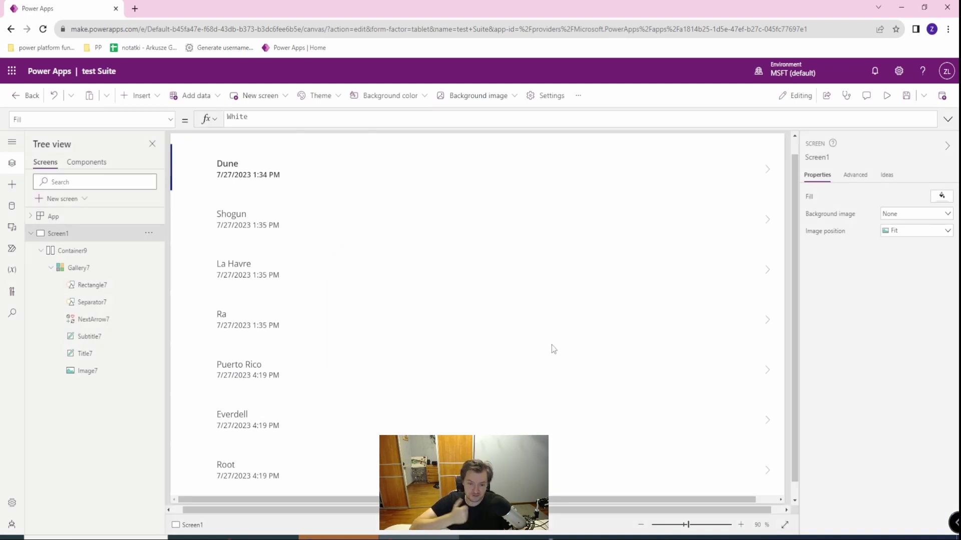
pyautogui.click(549, 350)
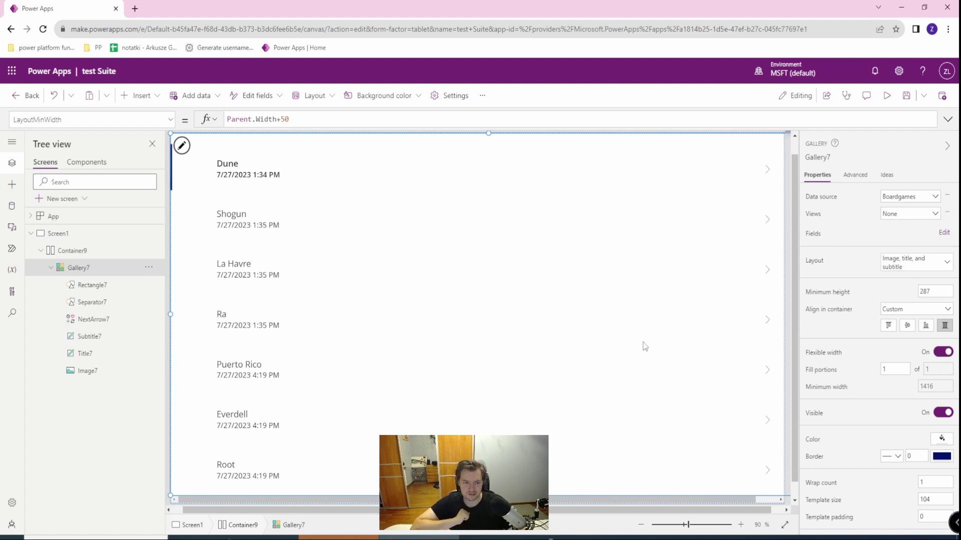
pyautogui.scroll(-1, 884, 346)
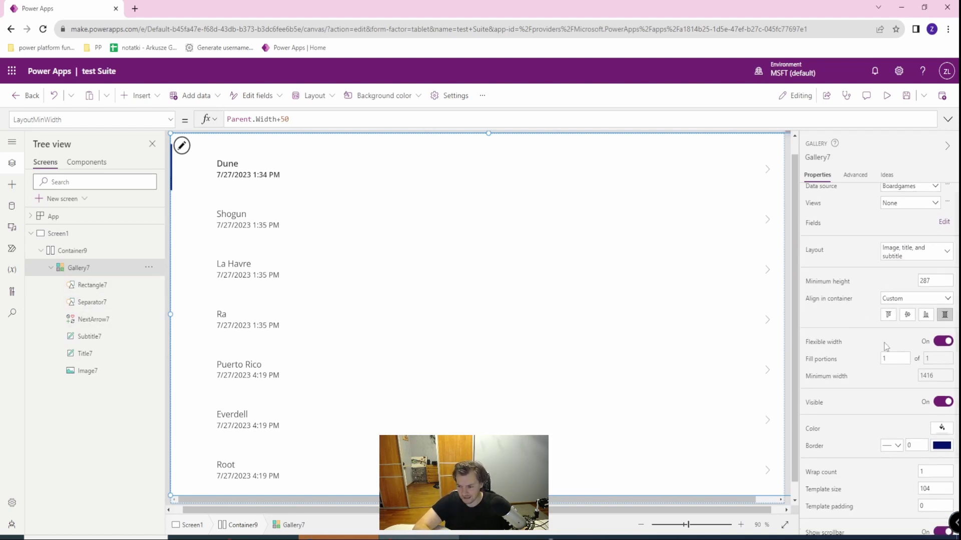
pyautogui.scroll(-3, 884, 346)
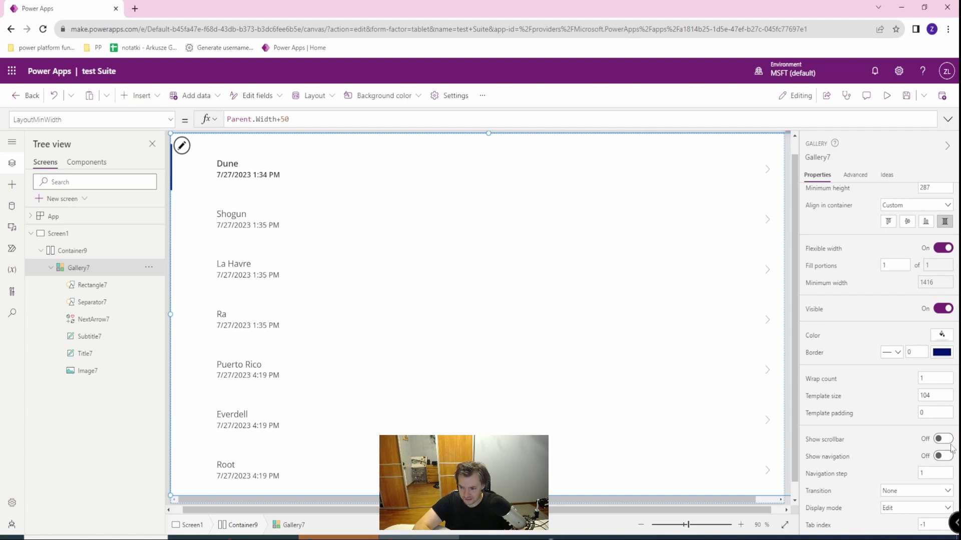
pyautogui.click(905, 95)
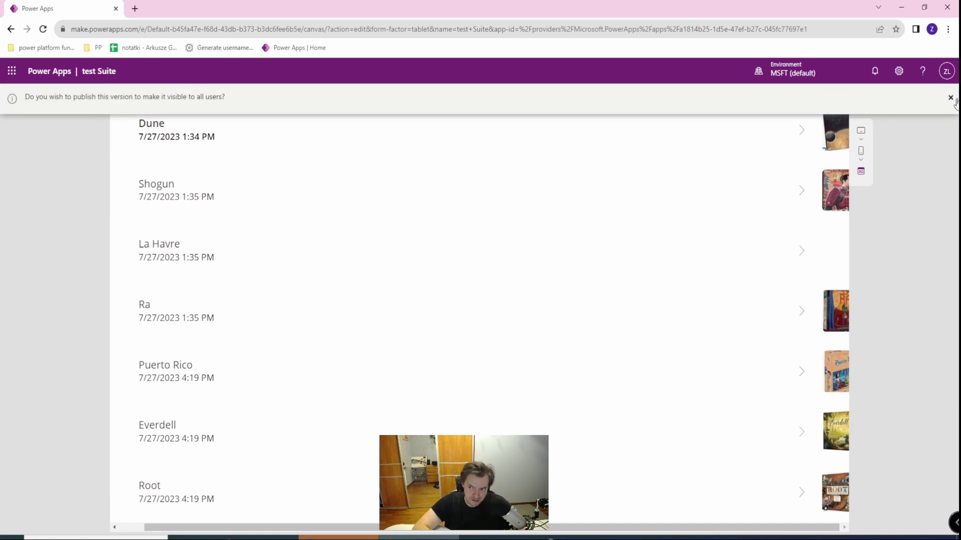
# - Decline publishing, exit the preview, dismiss the tip, and select Gallery7
pyautogui.click(188, 97)
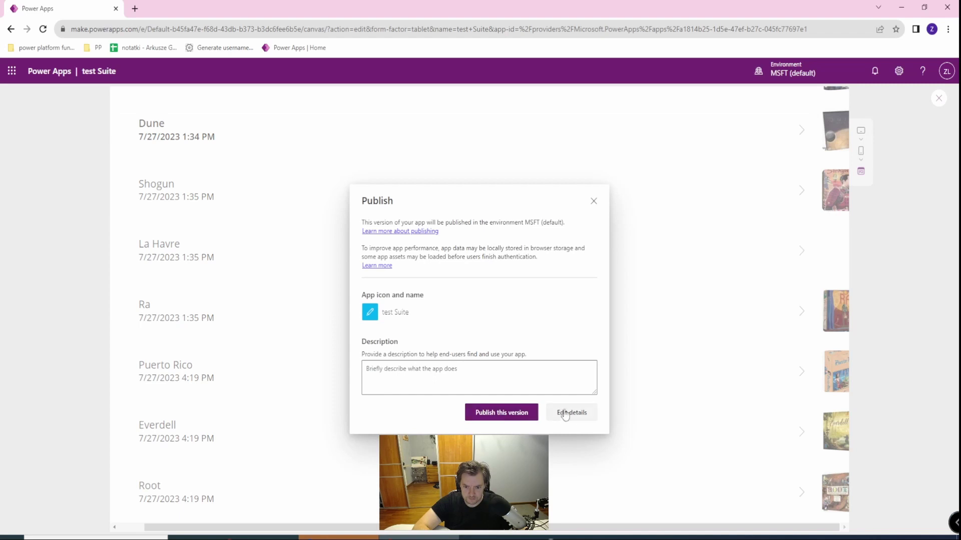
pyautogui.click(593, 201)
pyautogui.click(937, 101)
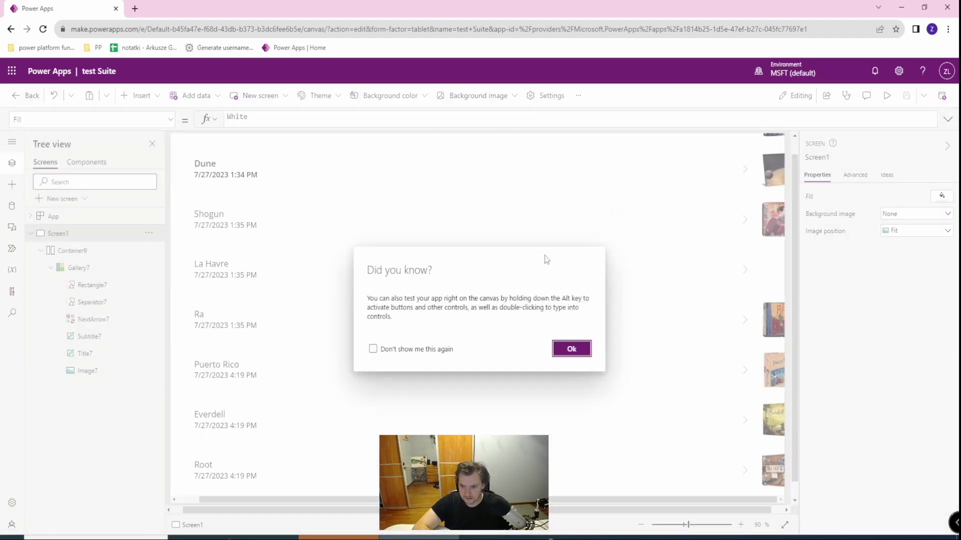
pyautogui.click(576, 348)
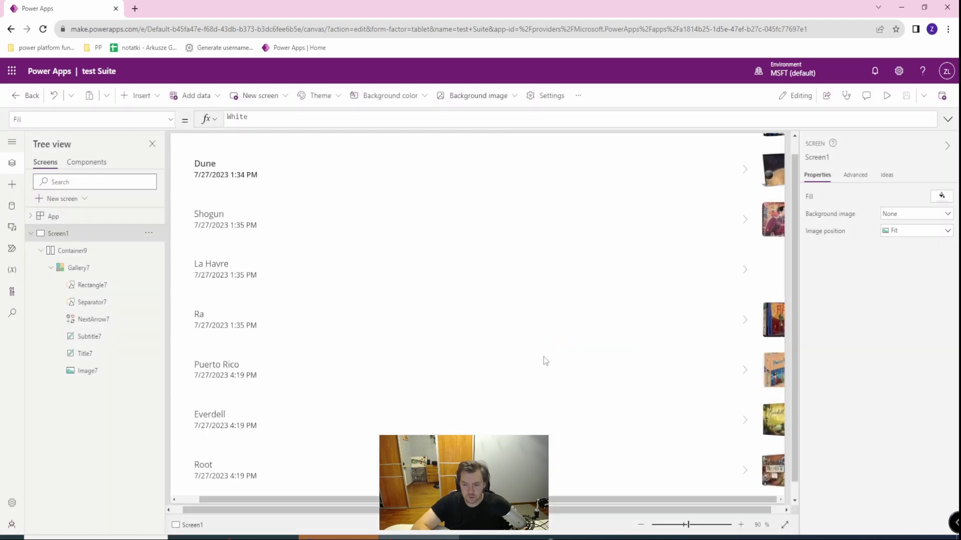
pyautogui.click(73, 268)
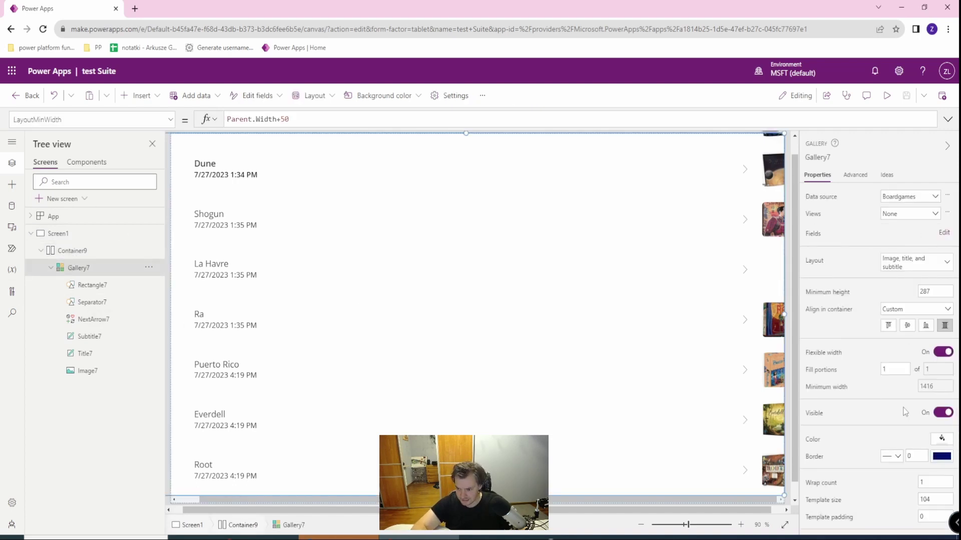
# - Enter Parent.Height+50 as Gallery7's minimum height, then launch the preview
pyautogui.click(820, 294)
pyautogui.click(270, 117)
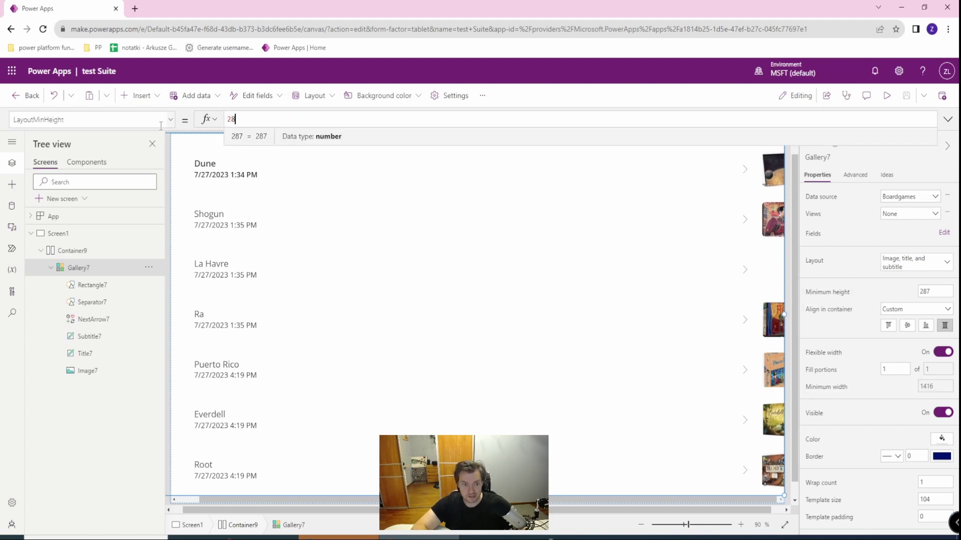
pyautogui.press('BackSpace')
pyautogui.press('BackSpace')
pyautogui.write('ent.Height')
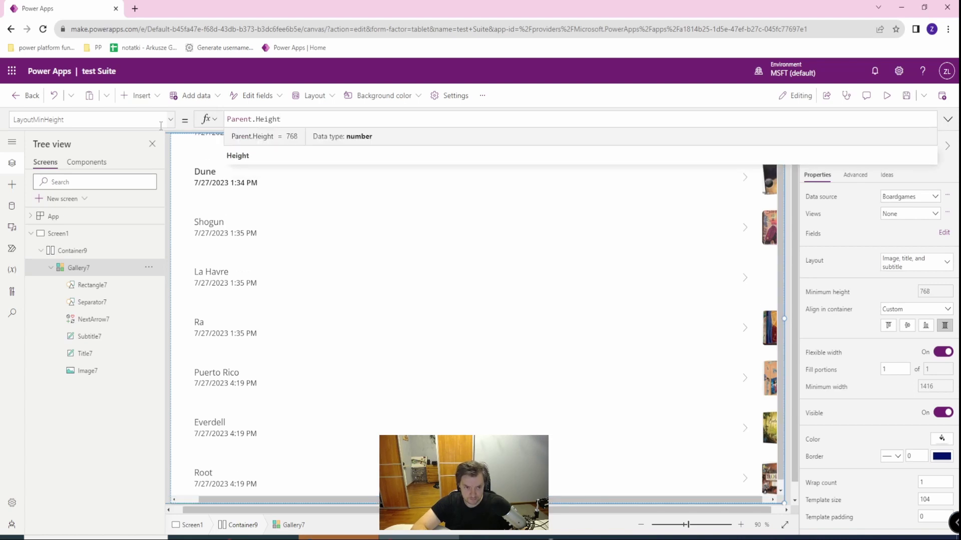
pyautogui.write('+')
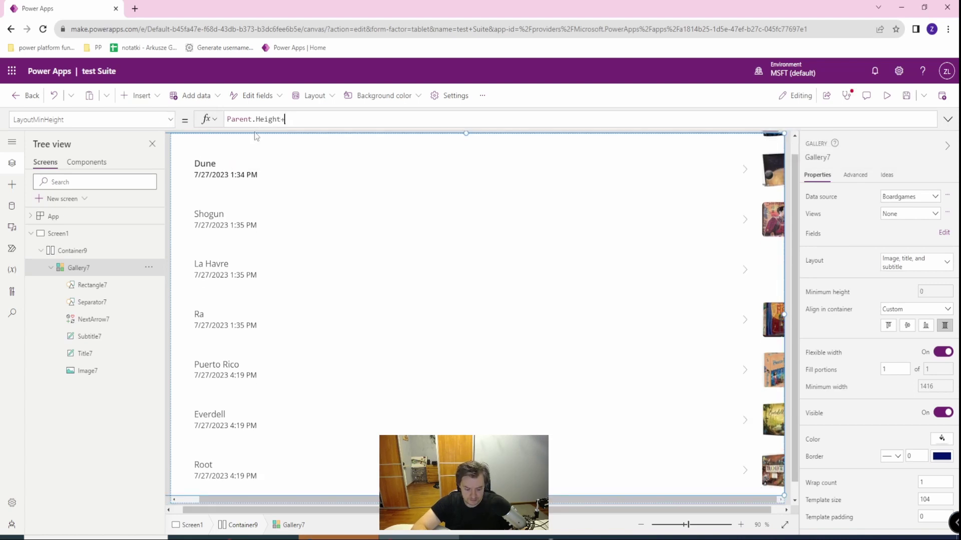
pyautogui.write('50')
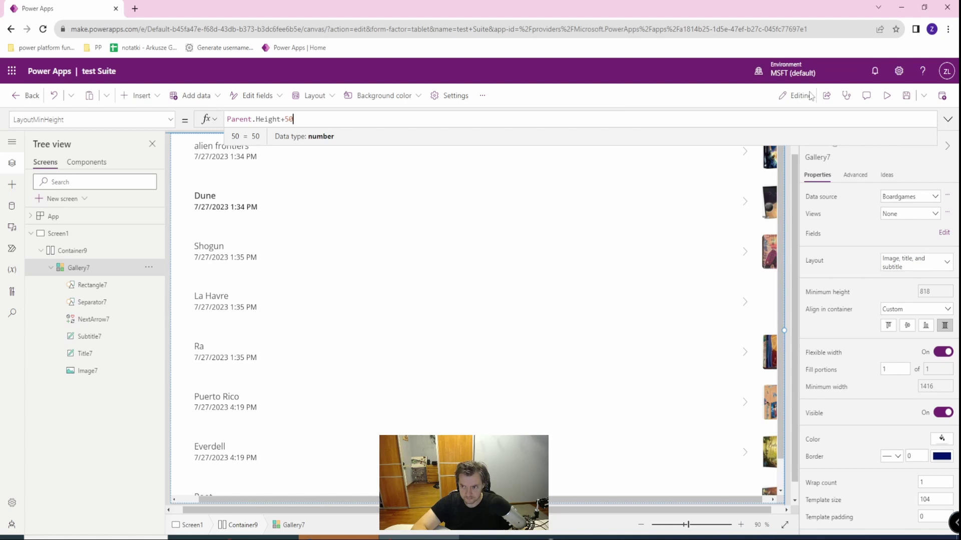
pyautogui.click(886, 95)
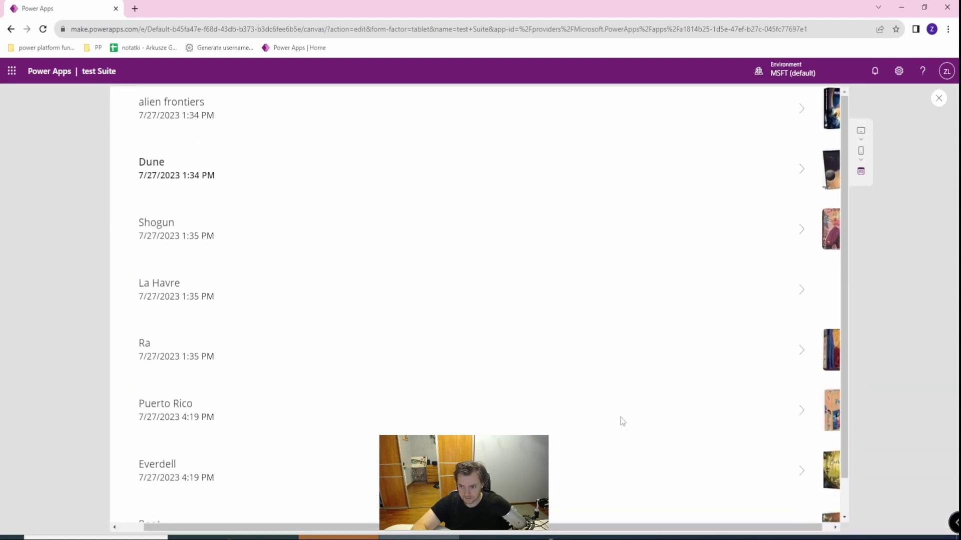
pyautogui.scroll(-2, 620, 421)
pyautogui.moveTo(626, 526); pyautogui.dragTo(600, 526)
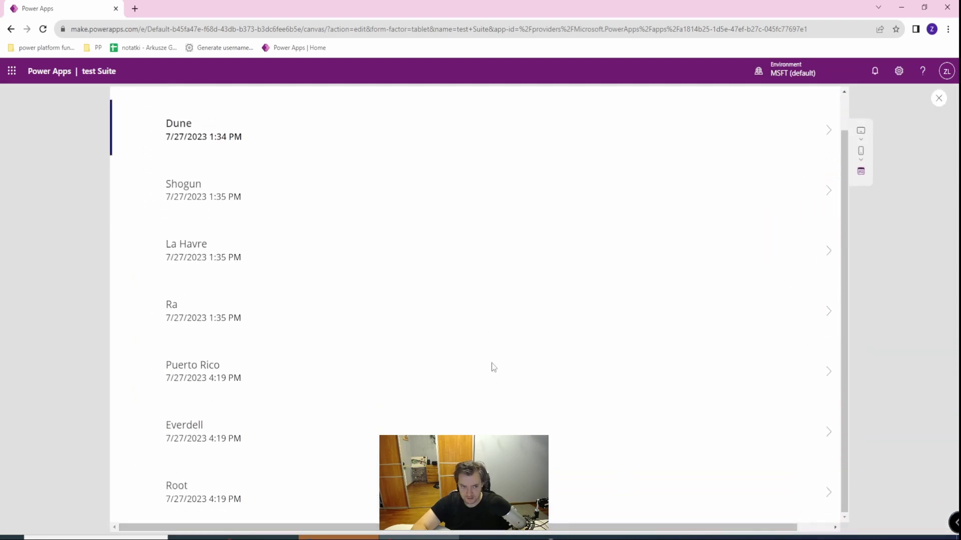
pyautogui.scroll(3, 492, 364)
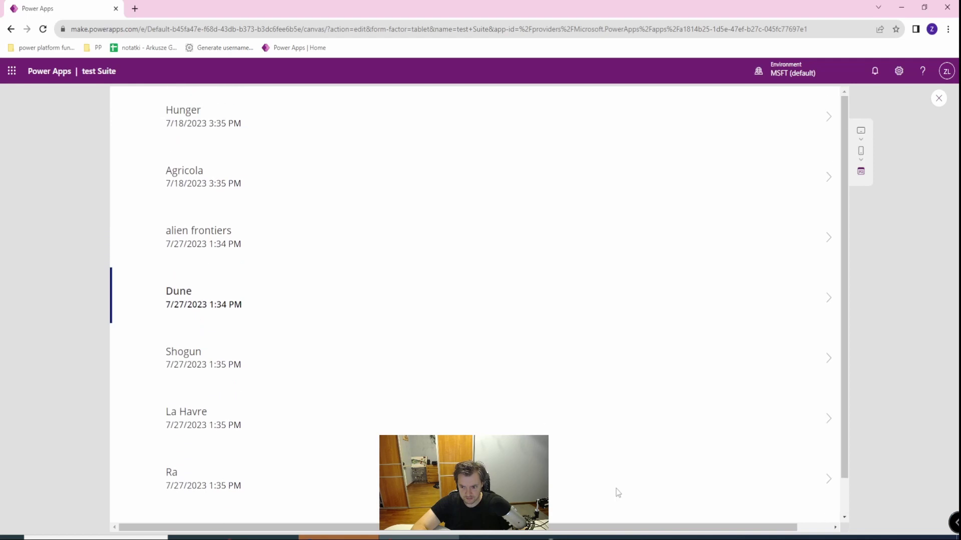
pyautogui.scroll(-2, 559, 383)
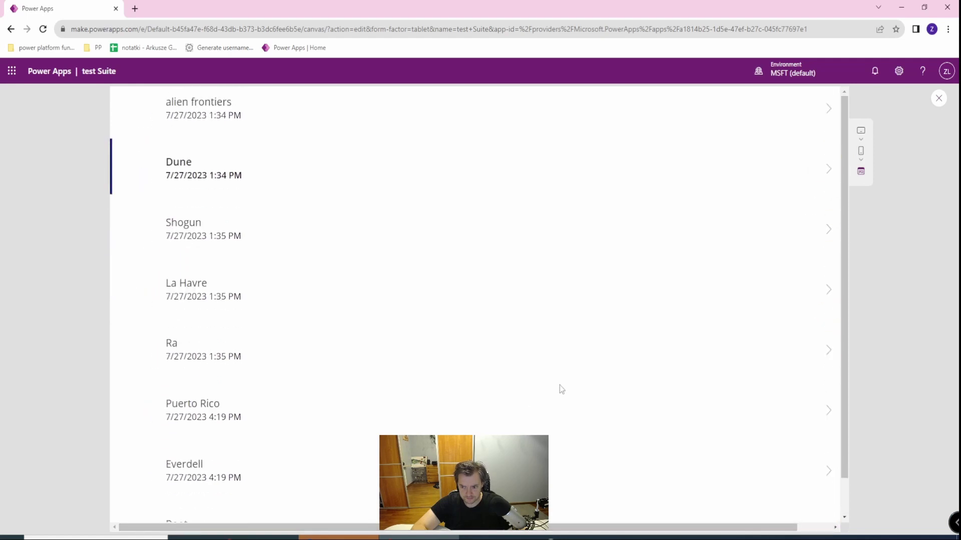
pyautogui.scroll(2, 564, 403)
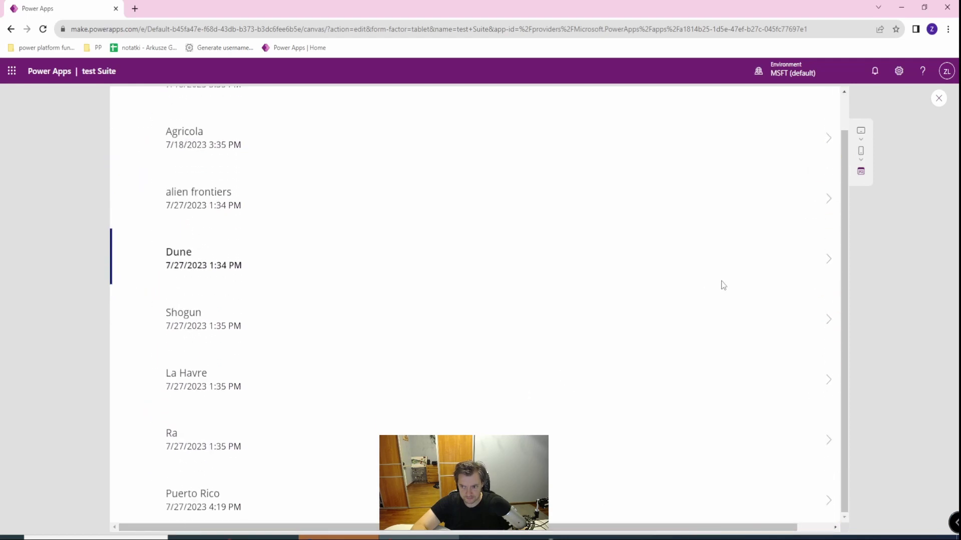
pyautogui.scroll(1, 695, 274)
pyautogui.scroll(-2, 601, 300)
pyautogui.scroll(-1, 540, 338)
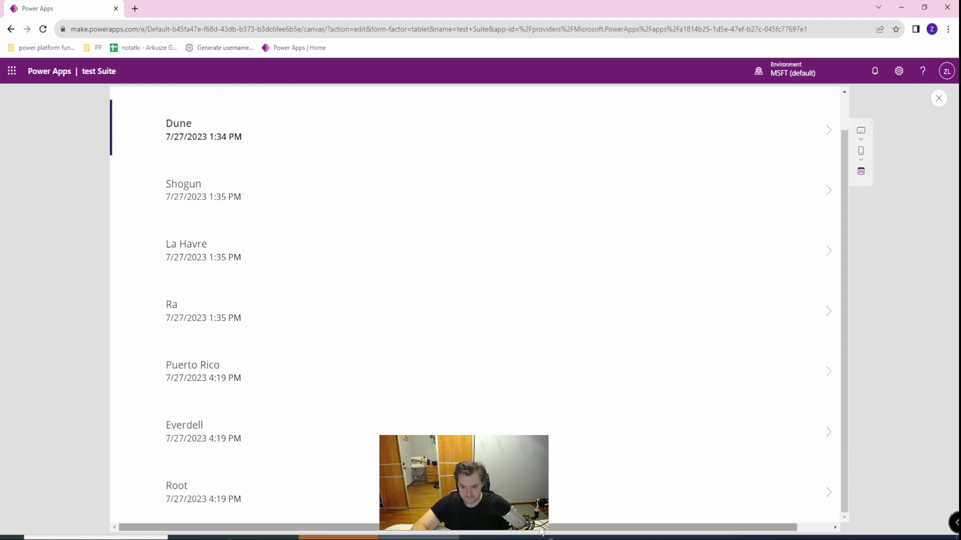
pyautogui.scroll(3, 466, 350)
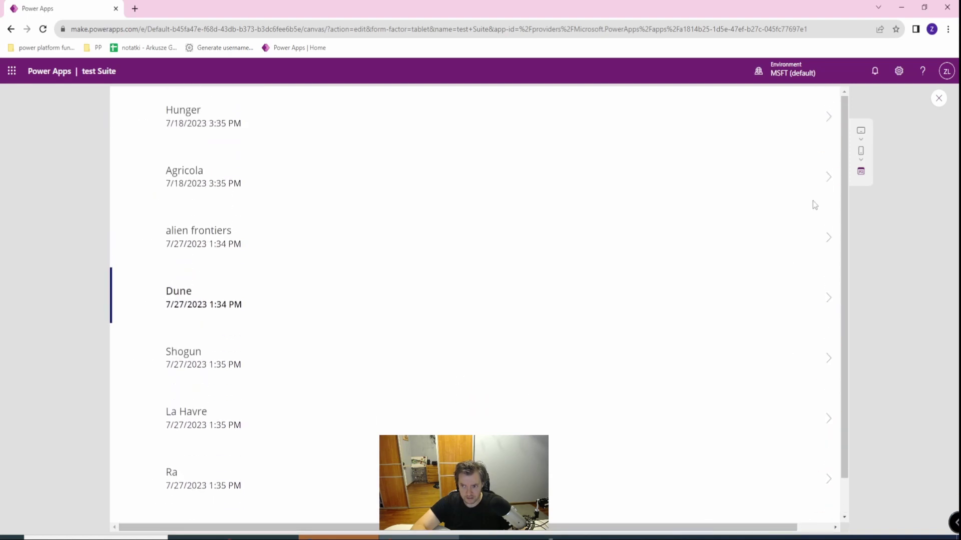
pyautogui.scroll(-2, 545, 318)
pyautogui.scroll(-1, 545, 317)
pyautogui.hscroll(1, 545, 318)
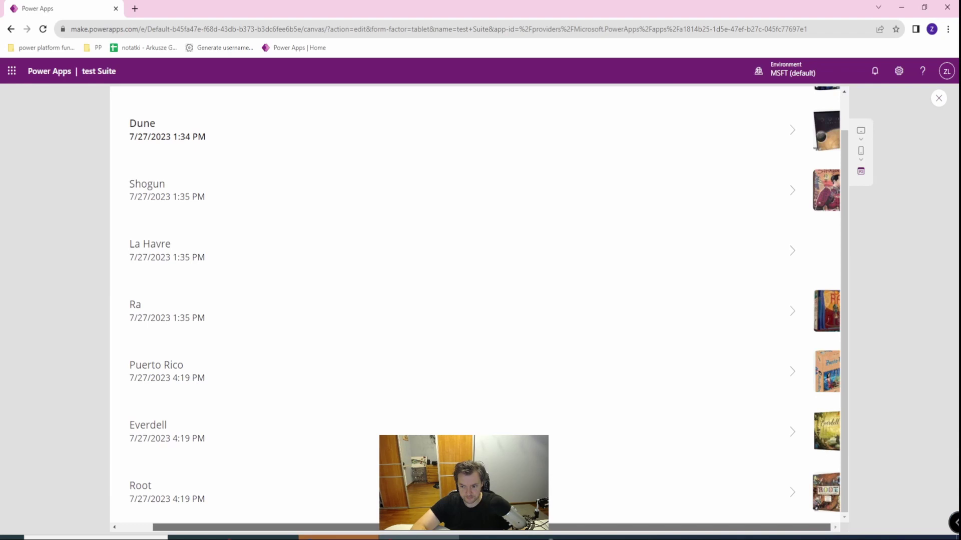
pyautogui.hscroll(-1, 459, 338)
pyautogui.scroll(2, 476, 324)
pyautogui.scroll(-2, 676, 356)
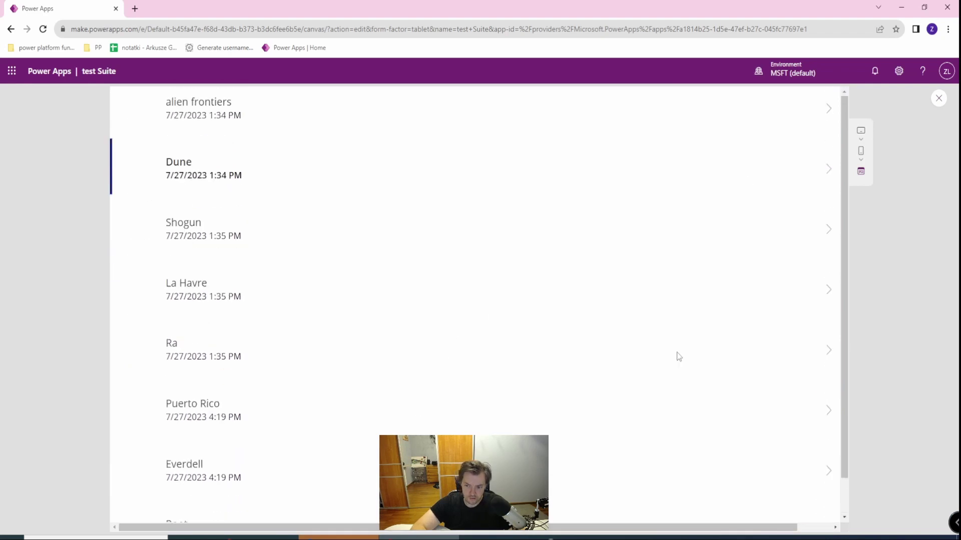
pyautogui.scroll(-1, 677, 357)
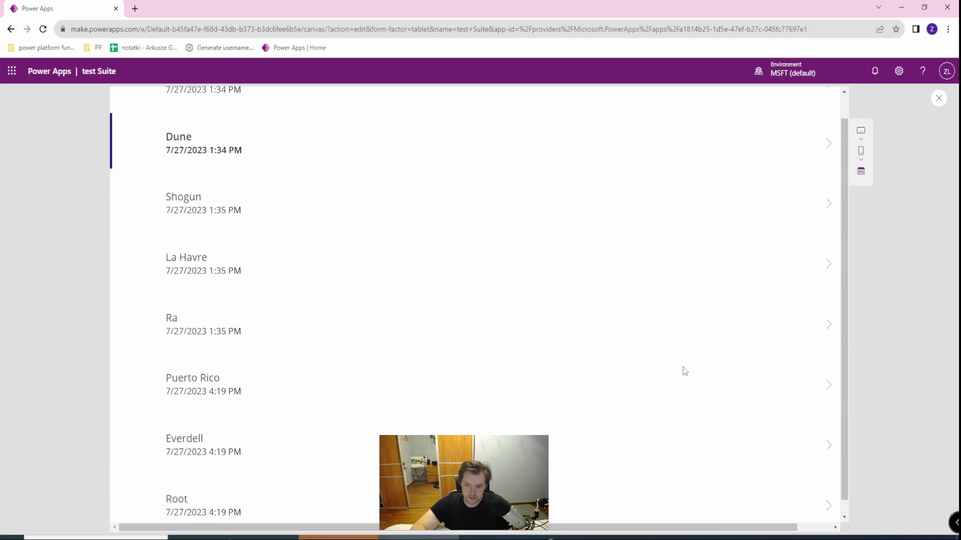
# - Exit the preview and dismiss the 'Did you know?' tip
pyautogui.click(939, 100)
pyautogui.click(572, 348)
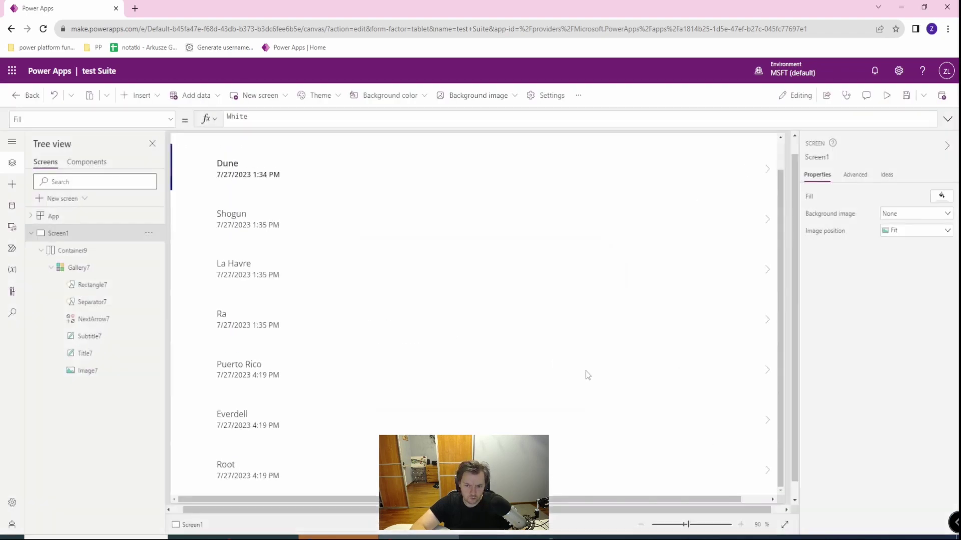
# - Select Gallery7, Rectangle7 and the title label, then reselect Gallery7
pyautogui.click(77, 268)
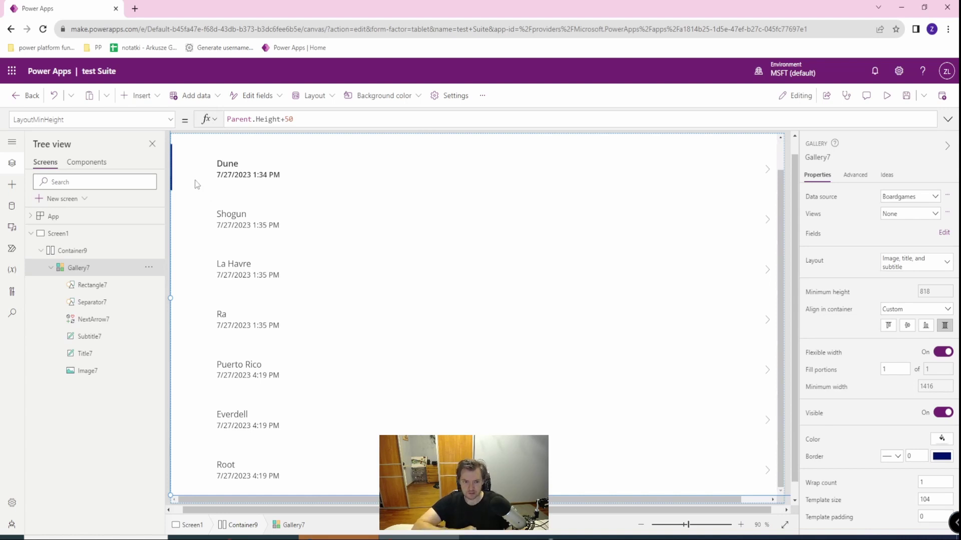
pyautogui.click(94, 286)
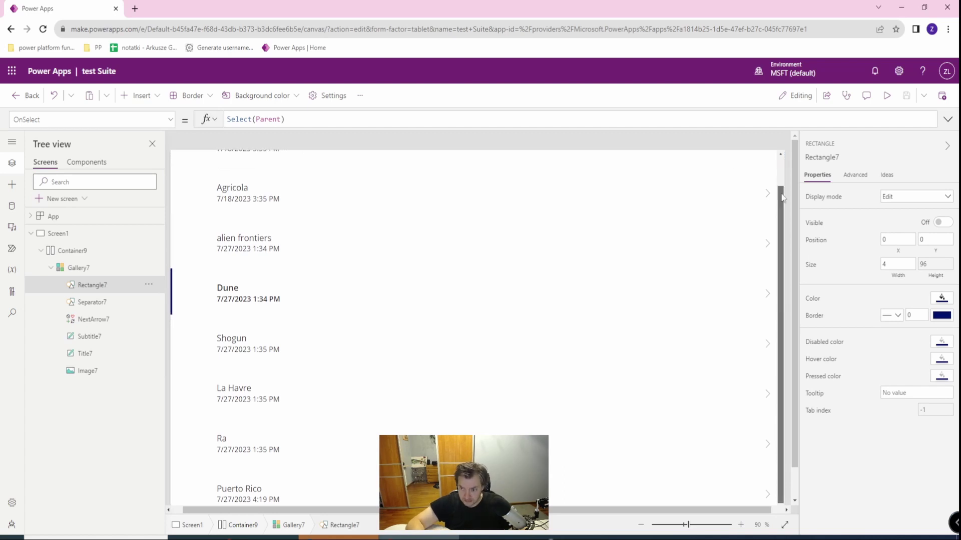
pyautogui.scroll(2, 304, 277)
pyautogui.click(230, 168)
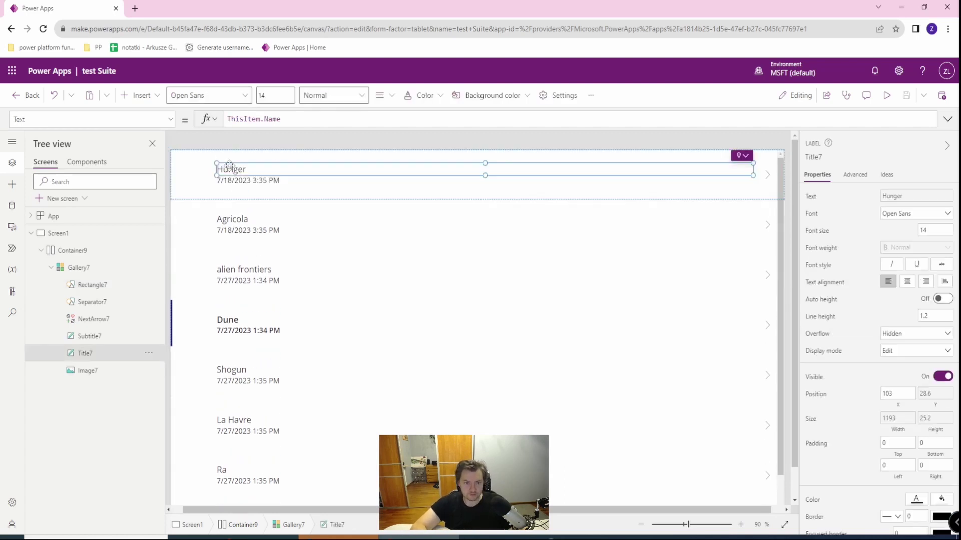
pyautogui.click(183, 197)
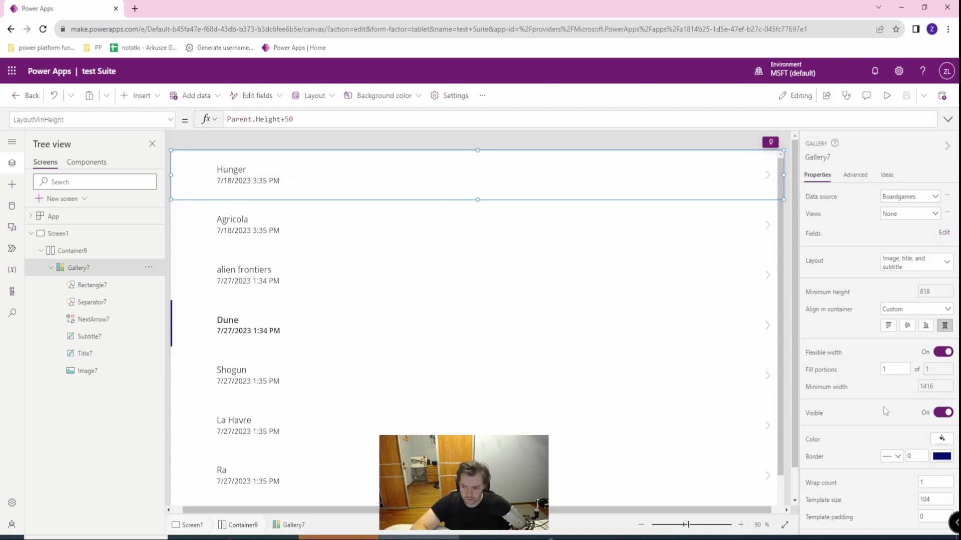
pyautogui.scroll(-3, 884, 412)
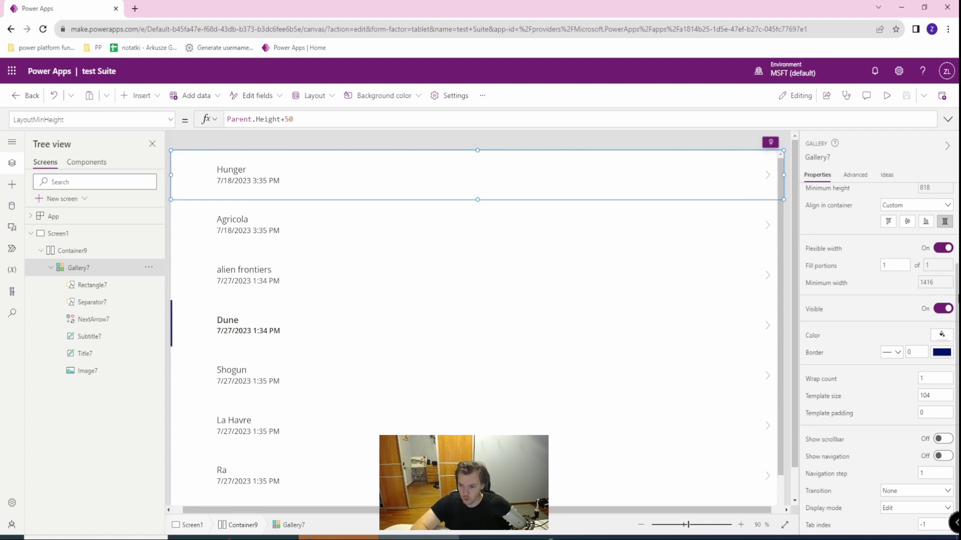
pyautogui.scroll(3, 828, 196)
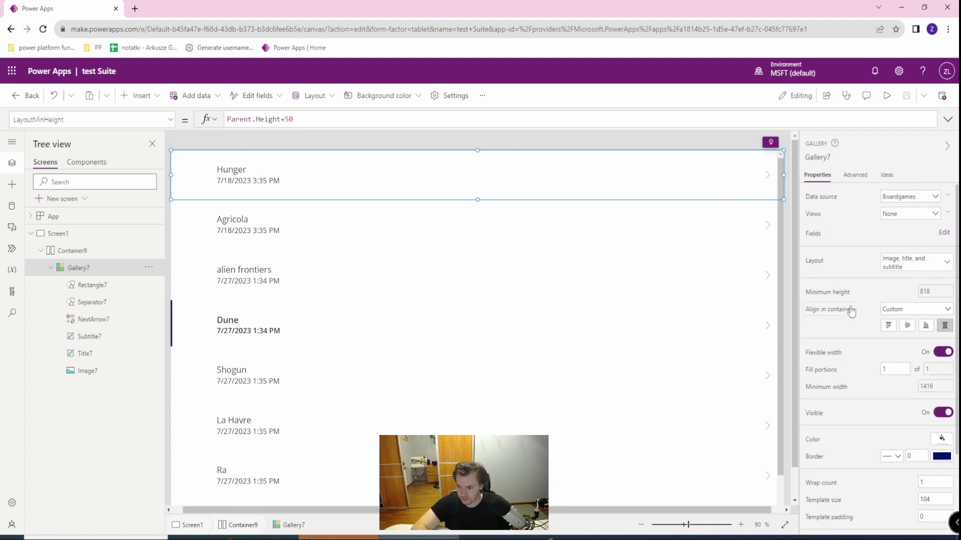
# - Replace Gallery7's minimum height with Gallery7.TemplateHeight*Gallery7.AllItemsCount
pyautogui.click(826, 299)
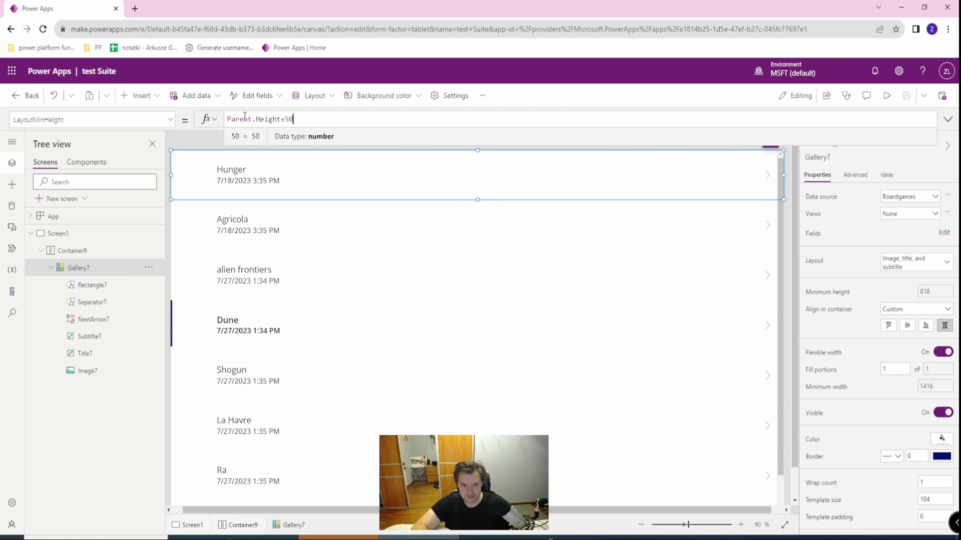
pyautogui.hotkey('ctrl', 'a')
pyautogui.press('BackSpace')
pyautogui.write('Gall')
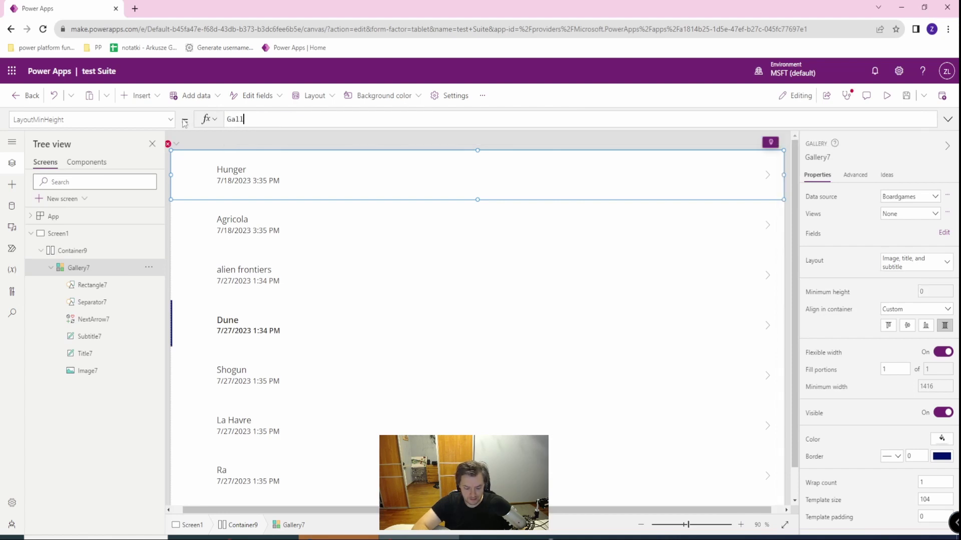
pyautogui.write('ery7.T')
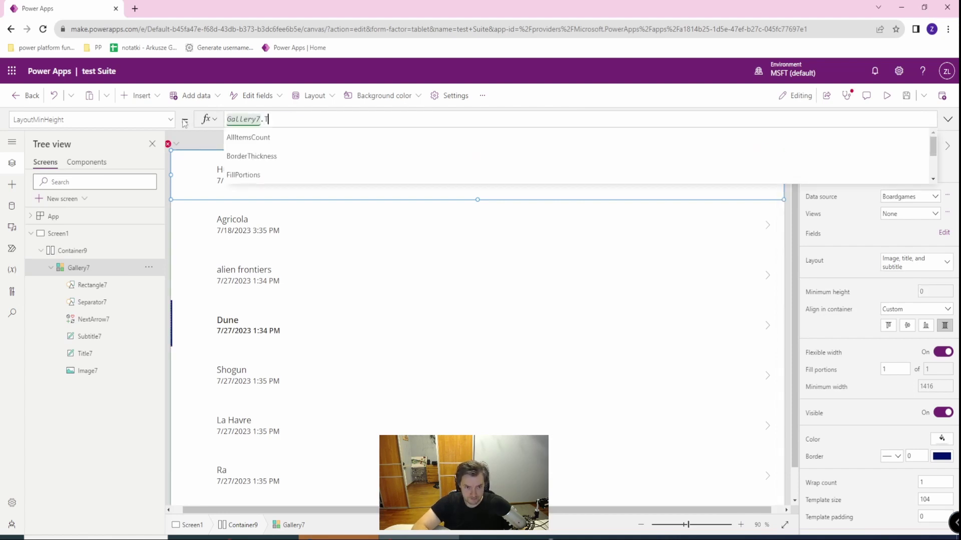
pyautogui.write('em')
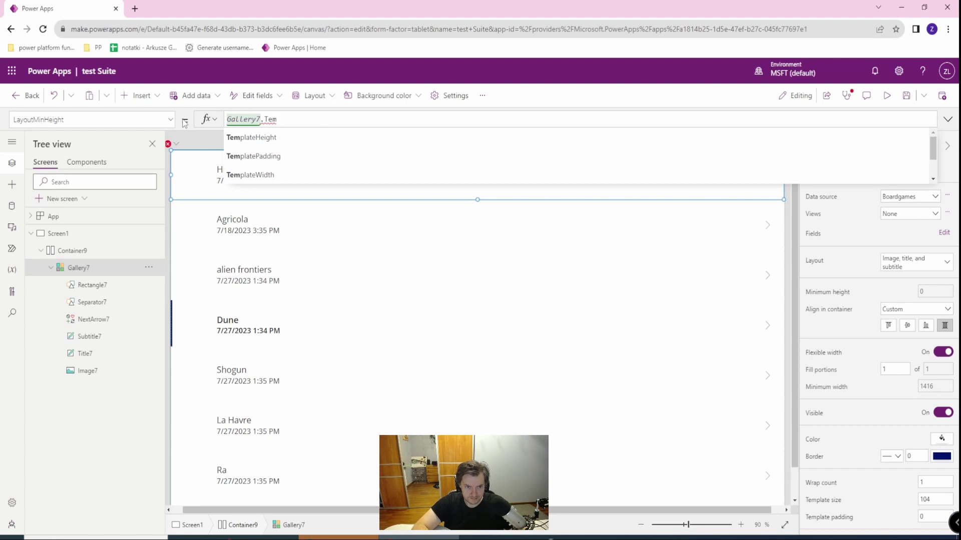
pyautogui.click(240, 143)
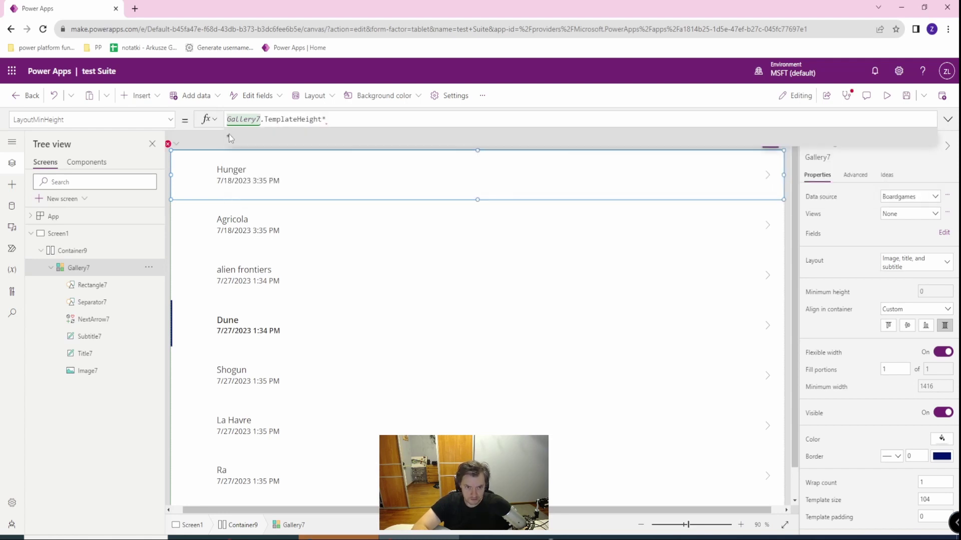
pyautogui.write('Galler')
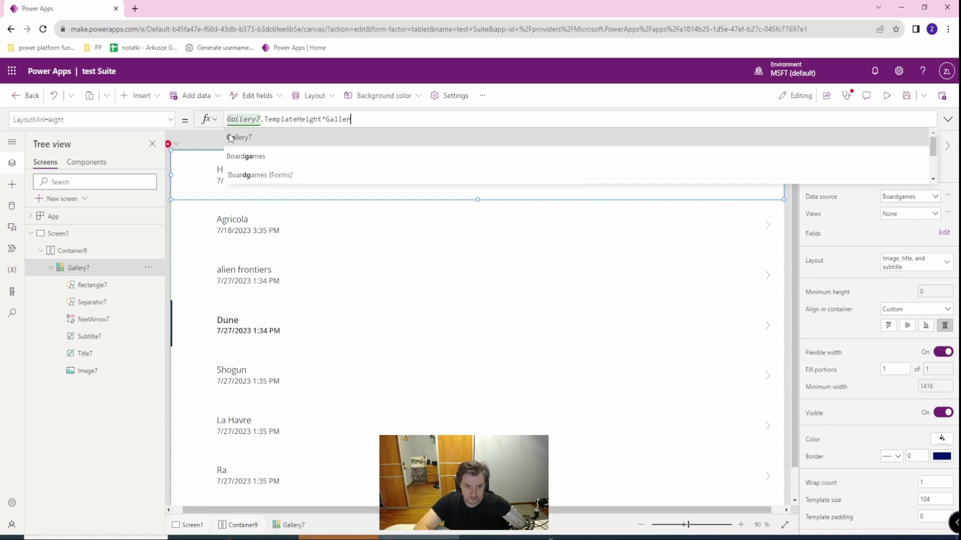
pyautogui.click(237, 138)
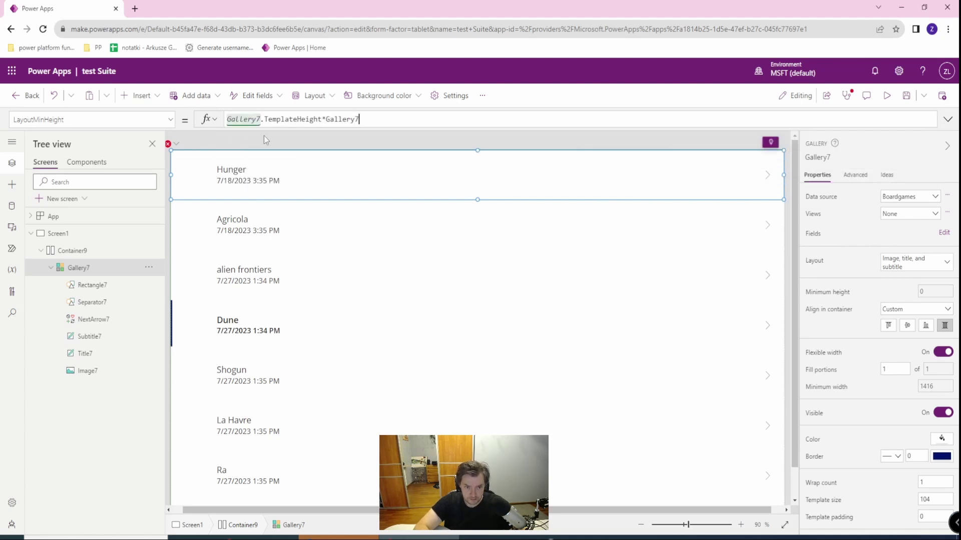
pyautogui.write('.')
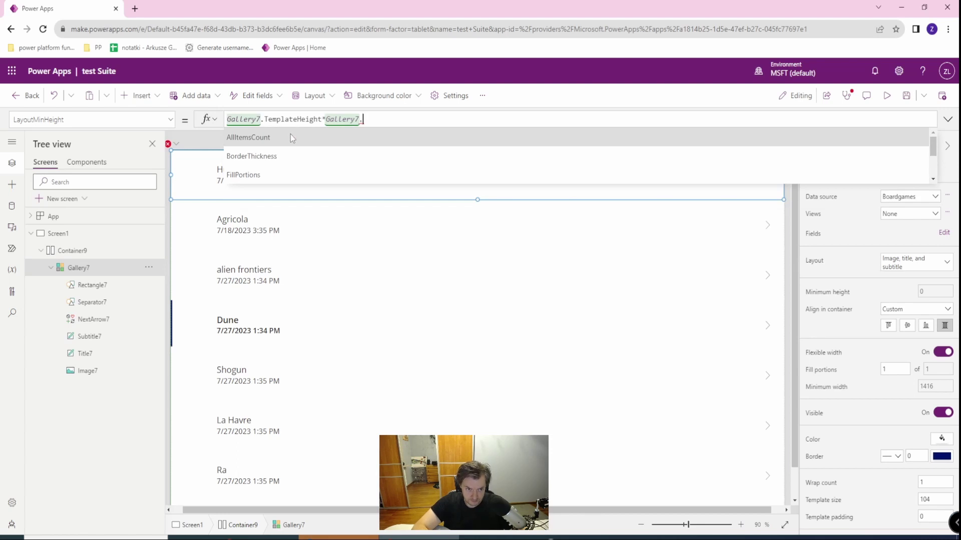
pyautogui.click(291, 136)
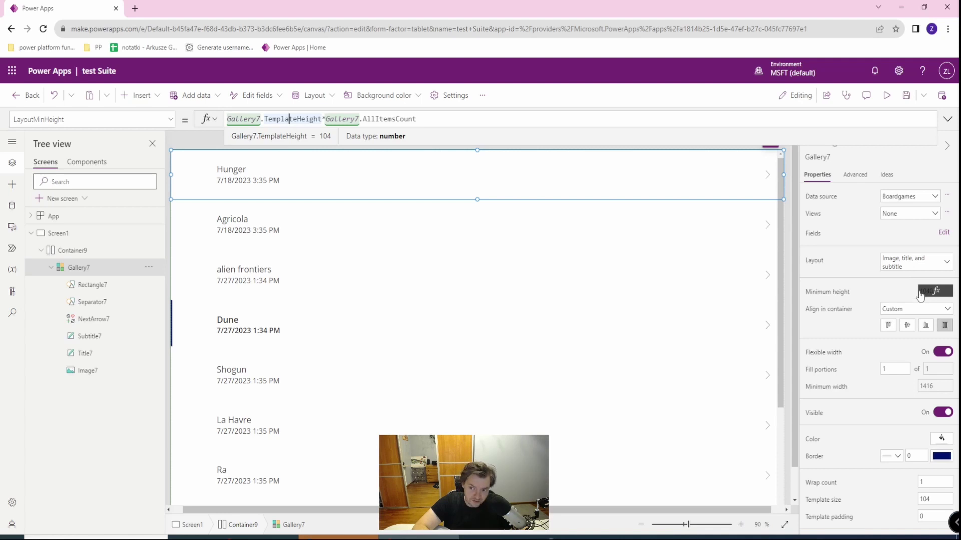
# - Start the app preview to test the boardgames gallery's vertical and horizontal scrolling
pyautogui.click(886, 96)
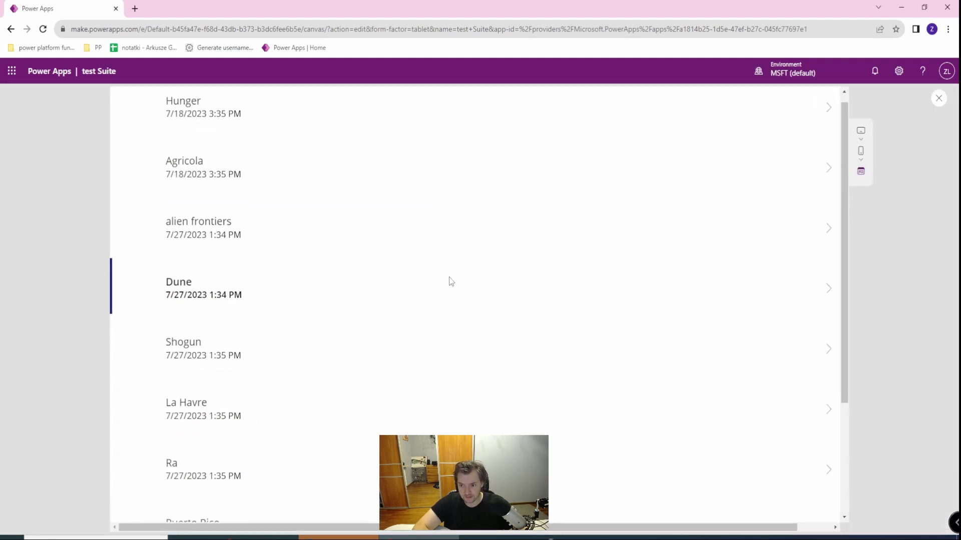
pyautogui.scroll(-3, 451, 285)
pyautogui.scroll(3, 466, 301)
pyautogui.scroll(-3, 473, 312)
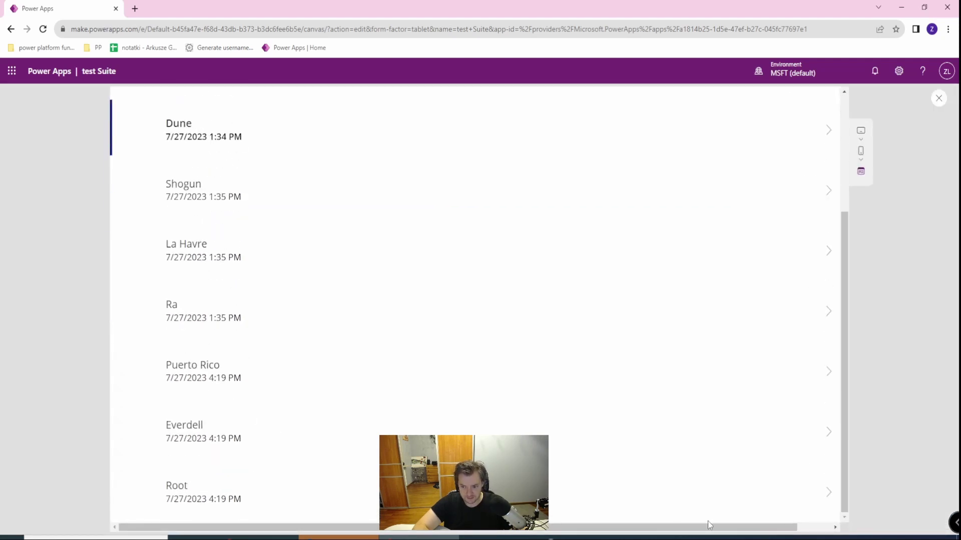
pyautogui.scroll(2, 665, 371)
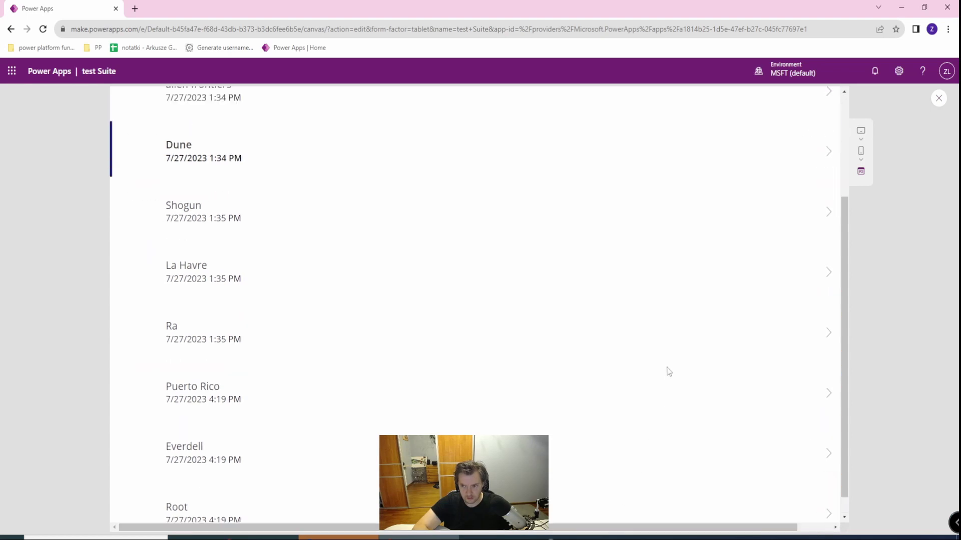
pyautogui.scroll(-2, 669, 450)
pyautogui.scroll(3, 684, 456)
pyautogui.scroll(-3, 673, 433)
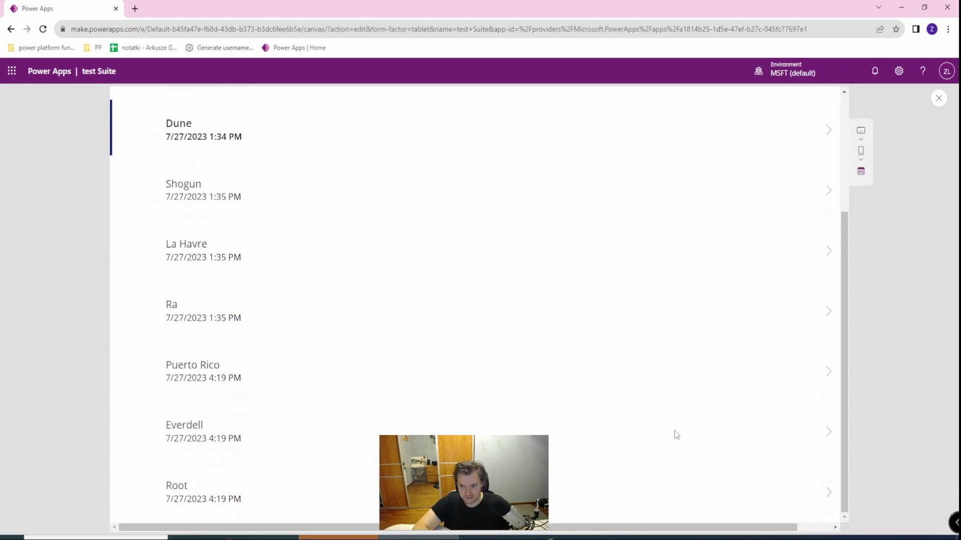
pyautogui.scroll(3, 676, 418)
pyautogui.scroll(-3, 638, 420)
pyautogui.scroll(3, 593, 398)
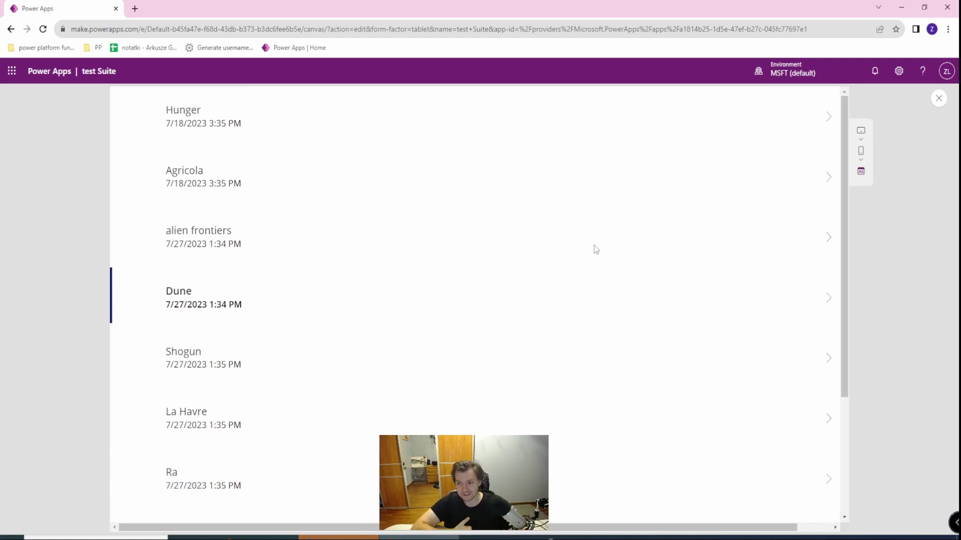
pyautogui.scroll(-3, 594, 249)
pyautogui.scroll(3, 578, 256)
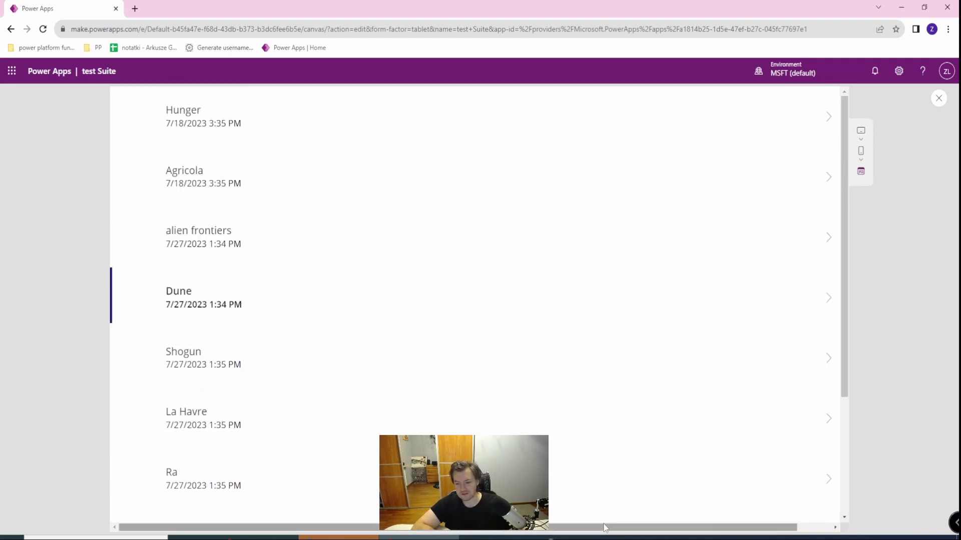
pyautogui.moveTo(609, 527); pyautogui.dragTo(733, 401)
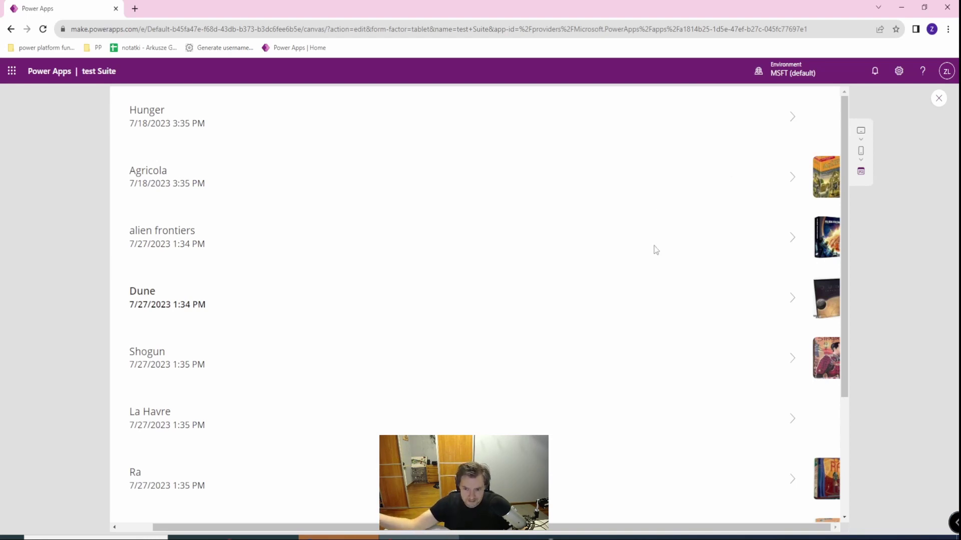
pyautogui.moveTo(701, 527); pyautogui.dragTo(666, 526)
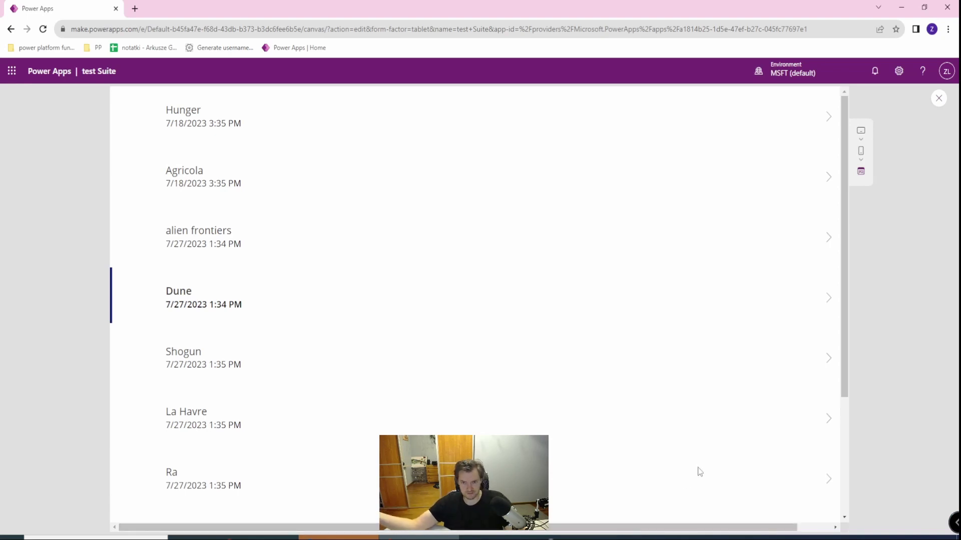
pyautogui.moveTo(784, 527); pyautogui.dragTo(806, 528)
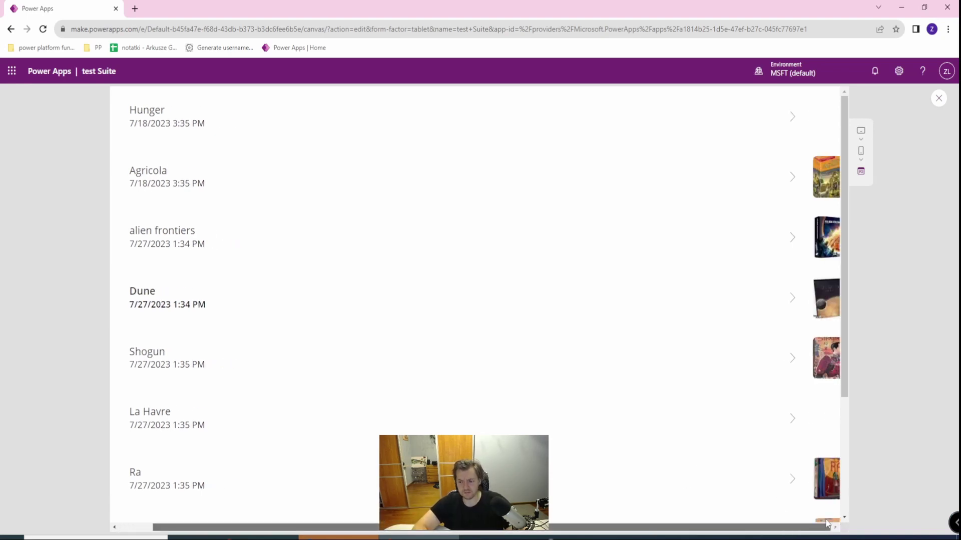
pyautogui.hscroll(1, 796, 503)
pyautogui.scroll(-3, 648, 305)
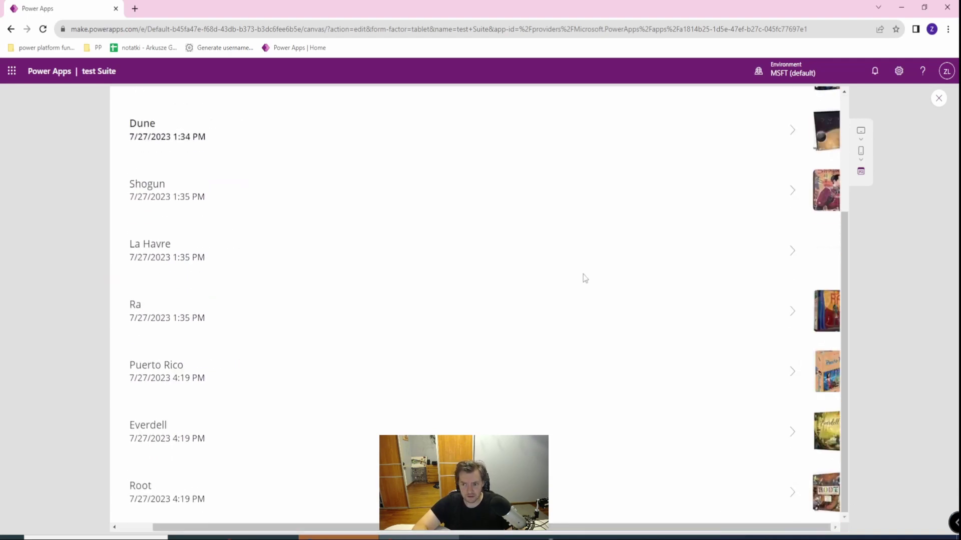
pyautogui.scroll(3, 581, 276)
pyautogui.scroll(-3, 575, 255)
pyautogui.scroll(1, 583, 273)
pyautogui.scroll(-1, 583, 276)
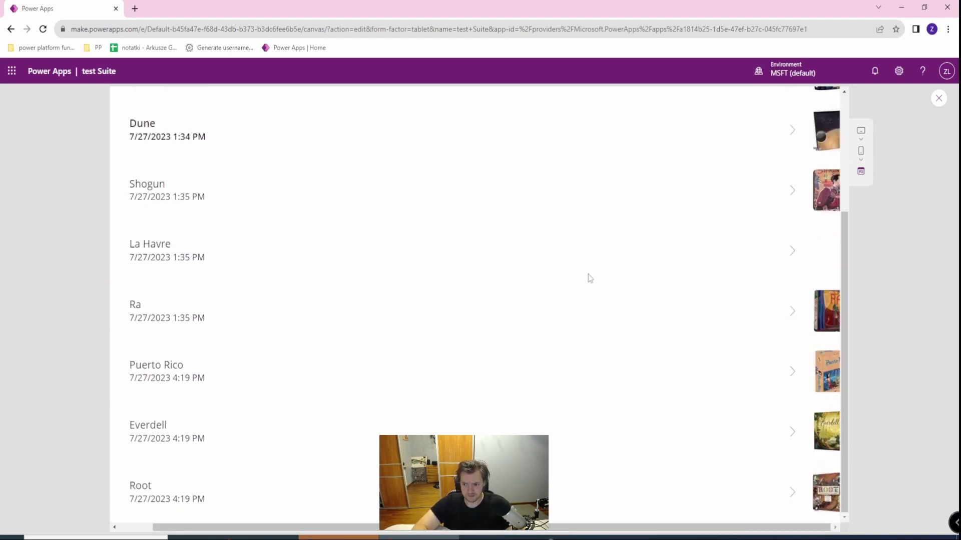
pyautogui.scroll(3, 577, 284)
pyautogui.hscroll(-3, 208, 515)
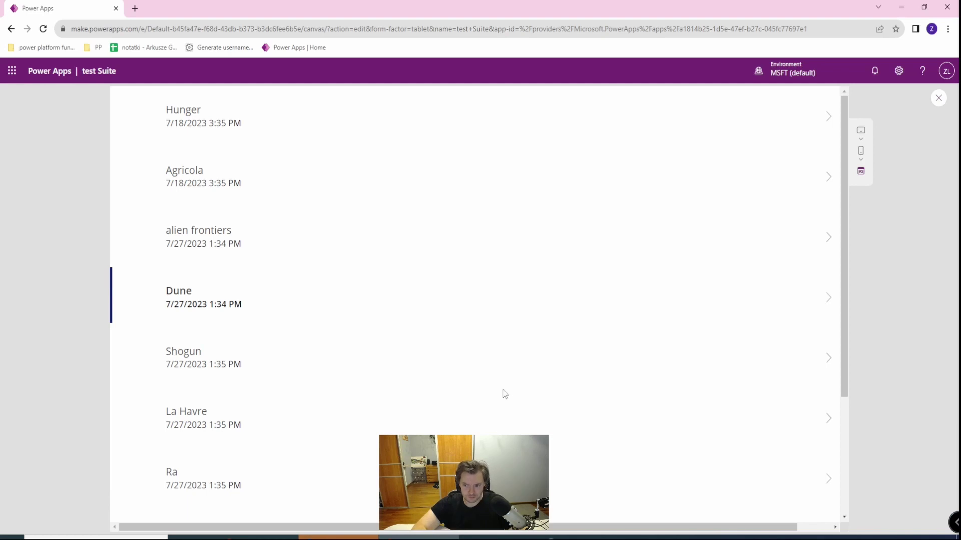
pyautogui.scroll(-2, 502, 406)
pyautogui.scroll(2, 500, 401)
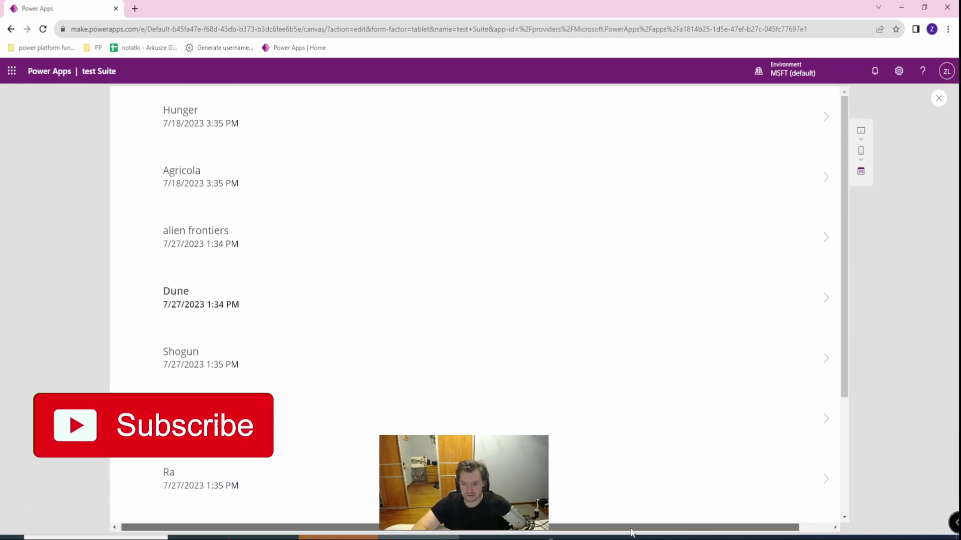
pyautogui.click(938, 98)
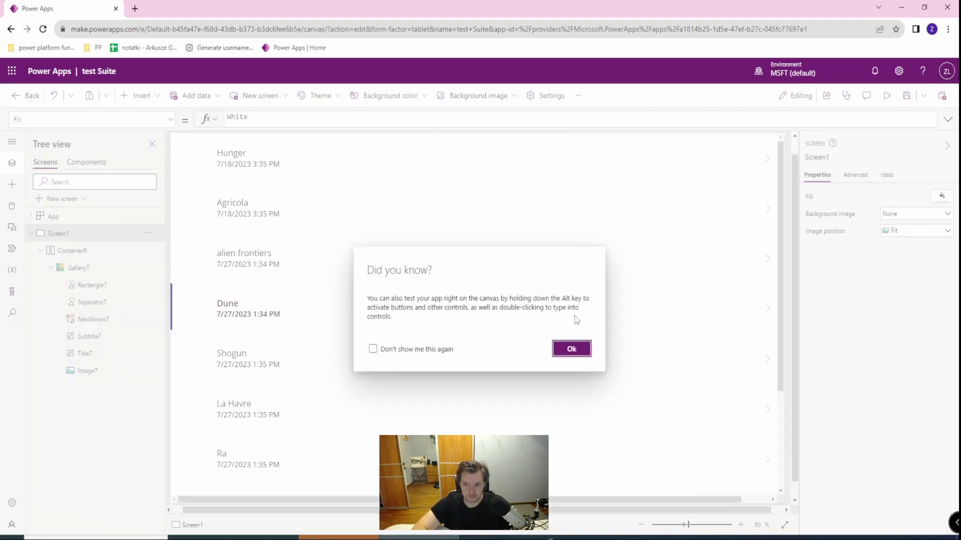
pyautogui.click(569, 346)
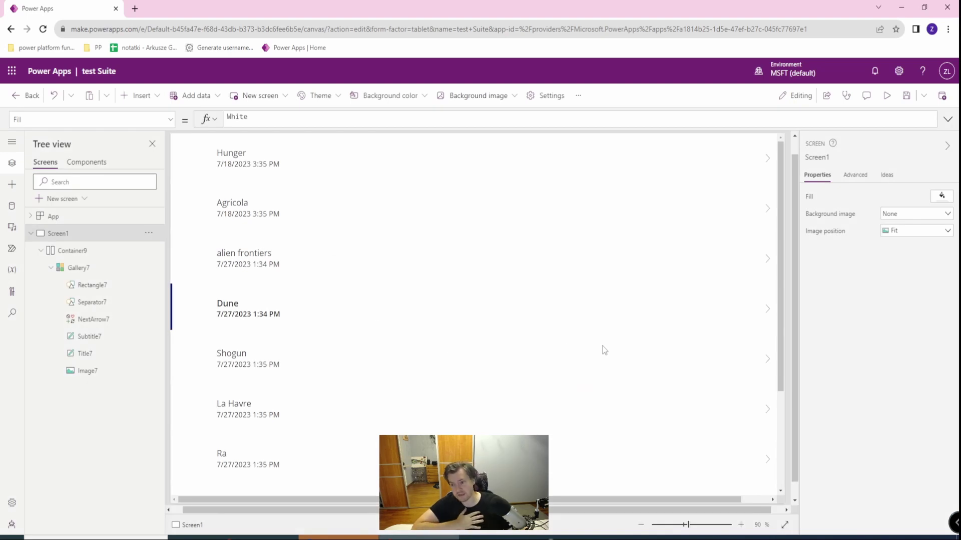
pyautogui.click(885, 96)
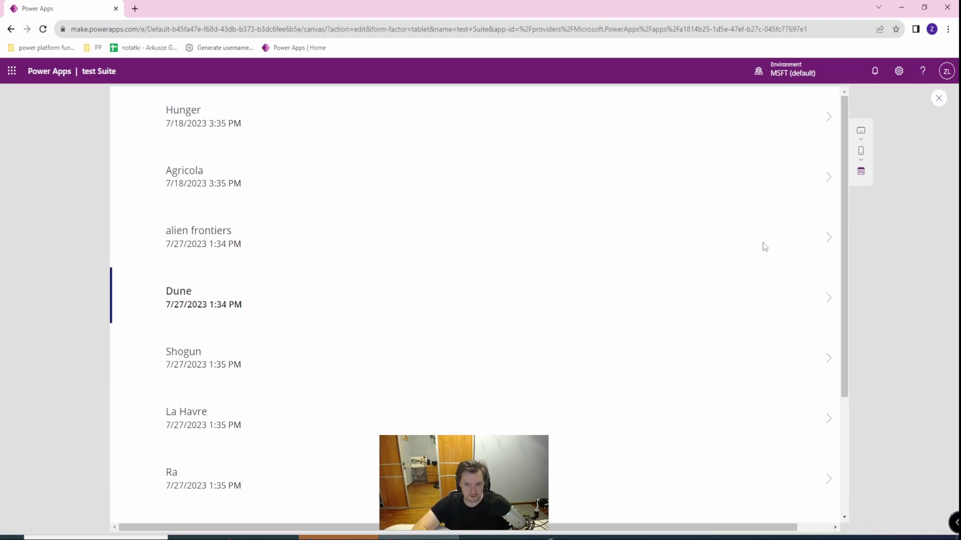
# - Preview the app at an iPhone screen size, scroll the list sideways, then exit preview
pyautogui.click(861, 153)
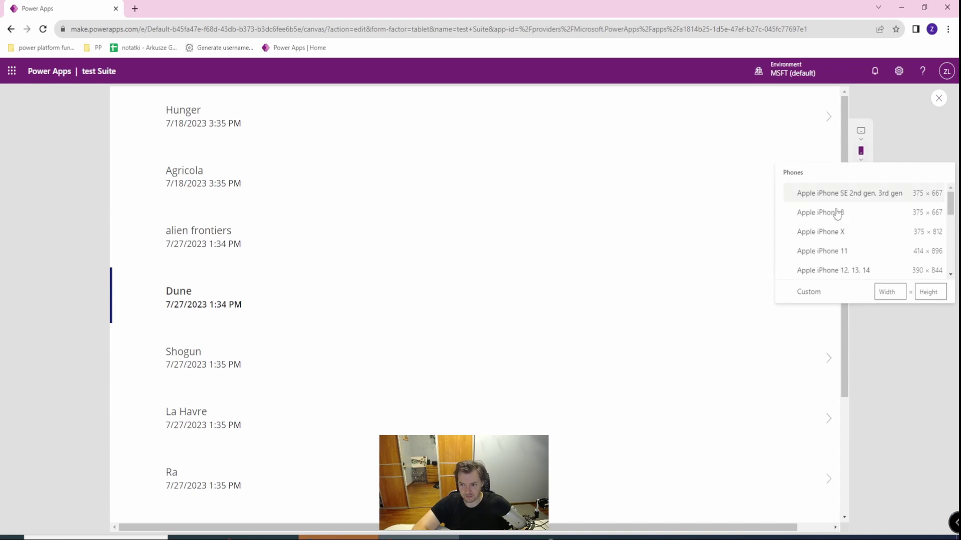
pyautogui.click(836, 253)
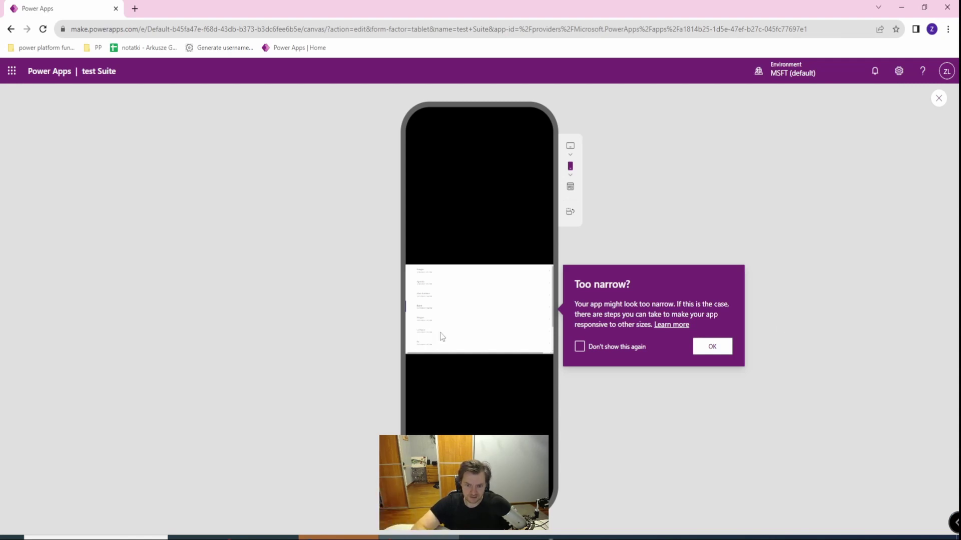
pyautogui.moveTo(500, 352)
pyautogui.mouseDown()
pyautogui.moveTo(513, 353)
pyautogui.moveTo(436, 349)
pyautogui.moveTo(520, 324)
pyautogui.mouseUp()
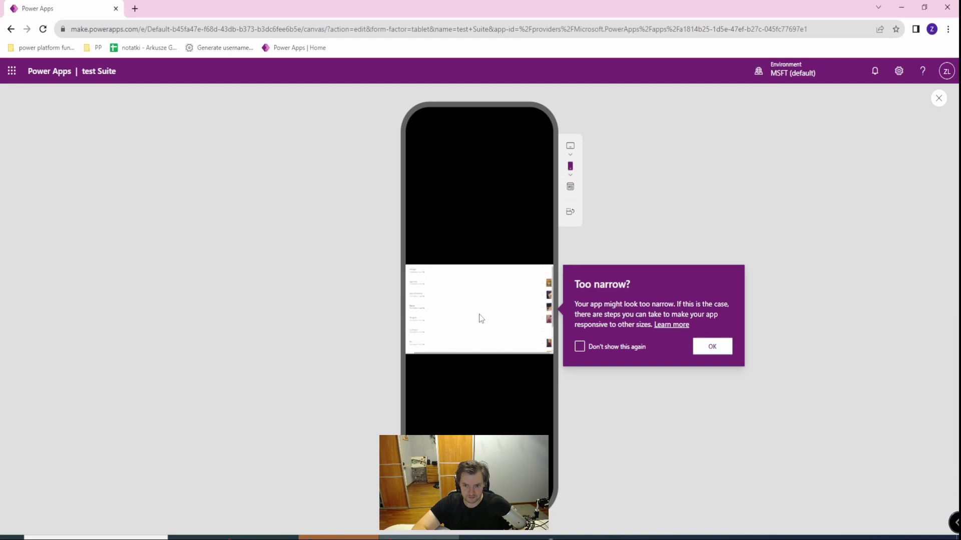
pyautogui.click(937, 99)
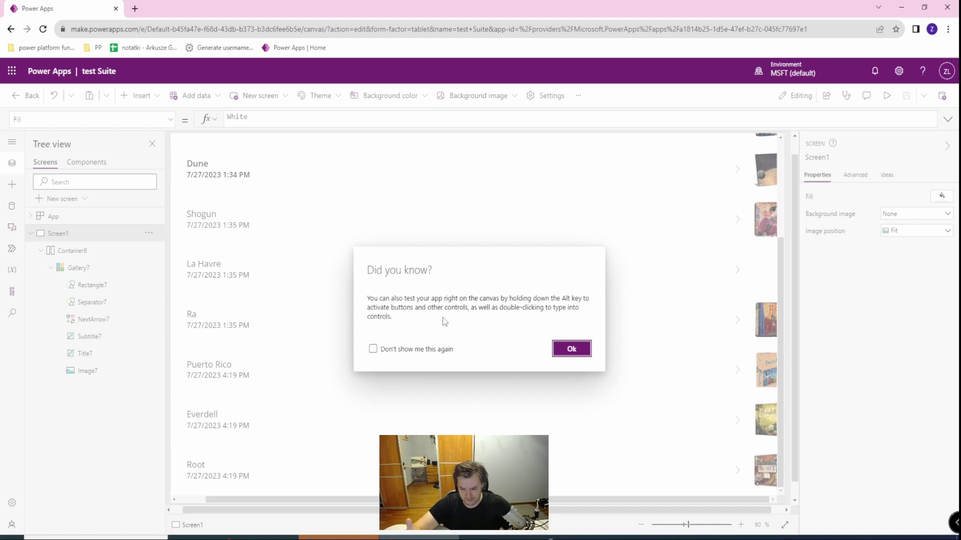
# - Dismiss the 'Did you know' tip and select Container9 to view its overflow settings
pyautogui.click(571, 348)
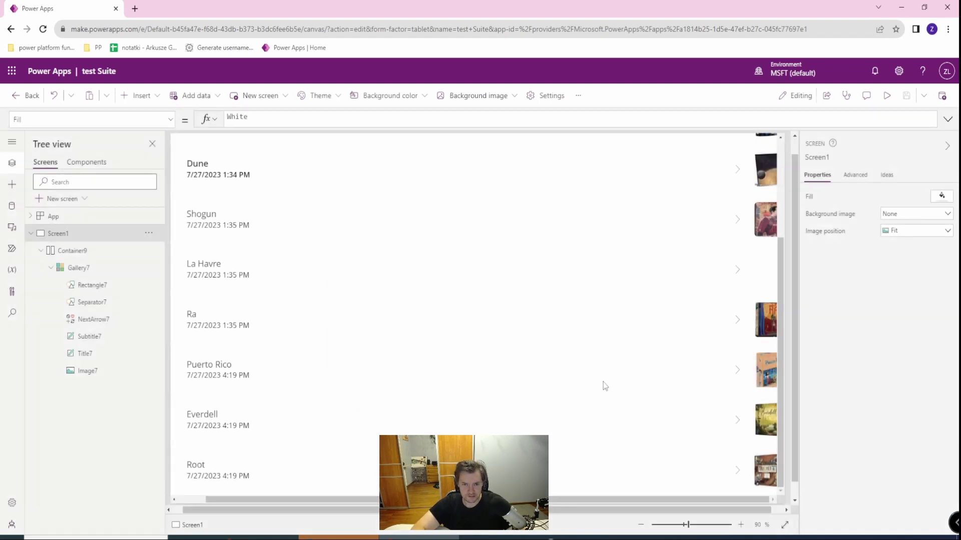
pyautogui.scroll(1, 561, 388)
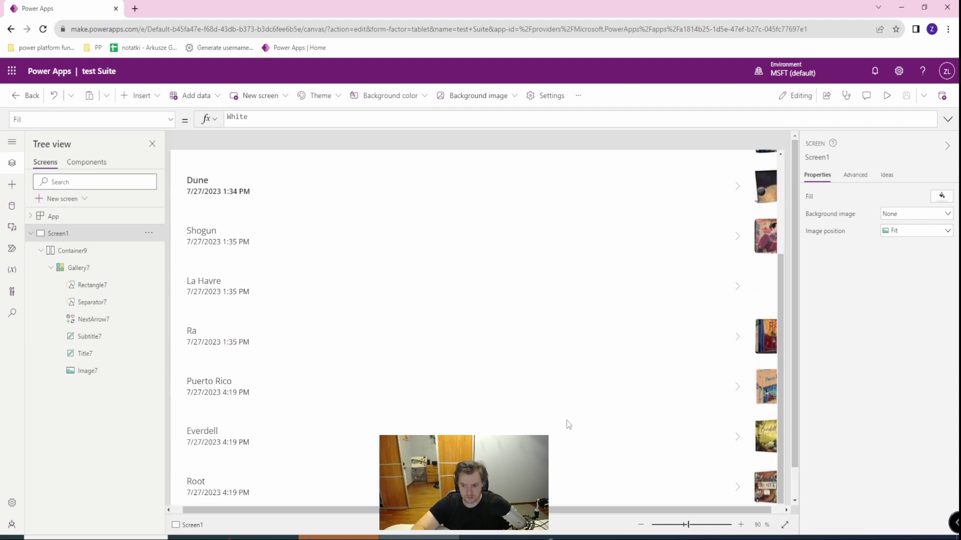
pyautogui.hscroll(-1, 571, 510)
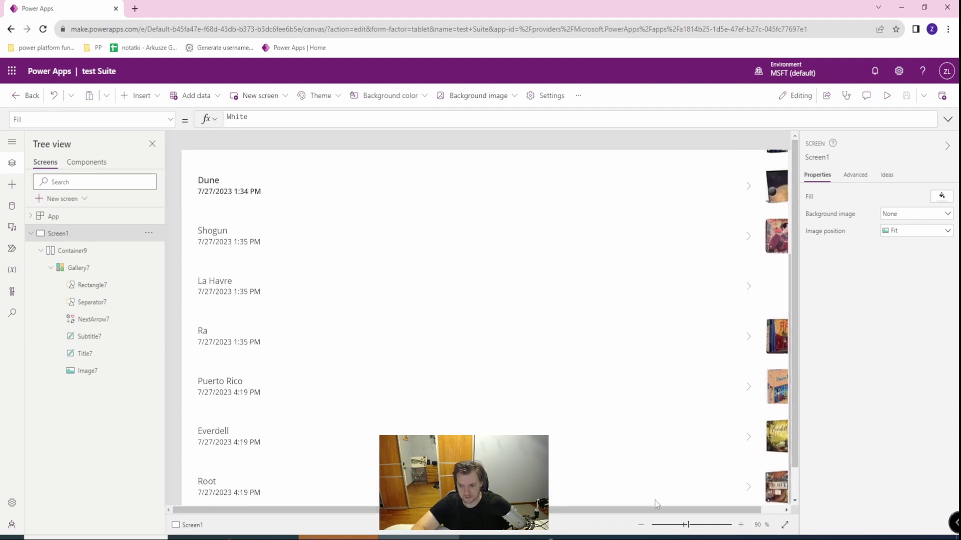
pyautogui.hscroll(2, 655, 504)
pyautogui.click(767, 314)
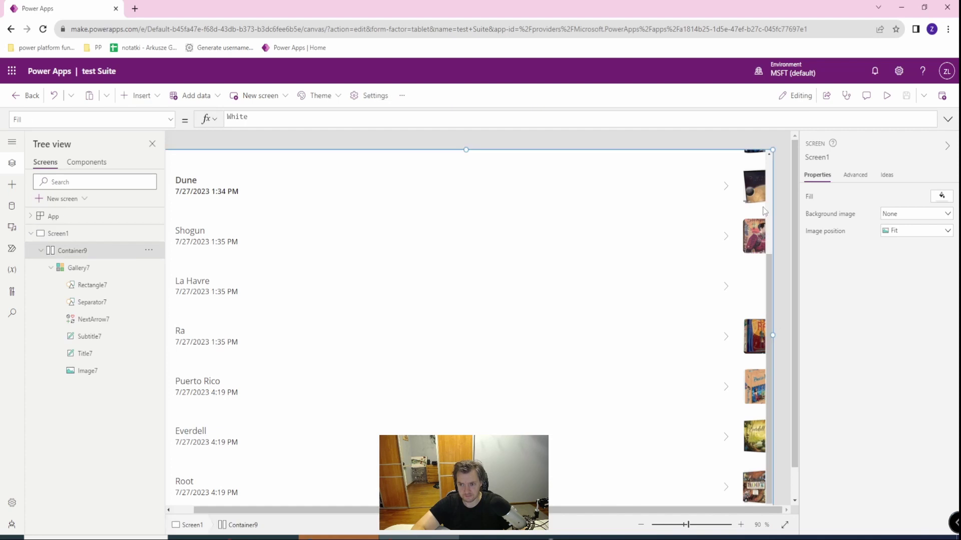